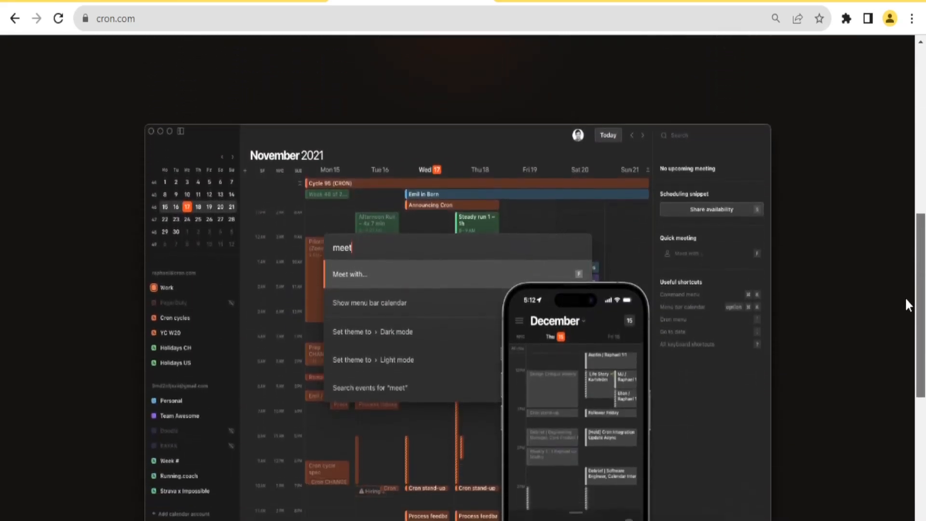
Look over the Cron home page, go to the sign-up page and sign in with Google.
drag(905, 297, 922, 338)
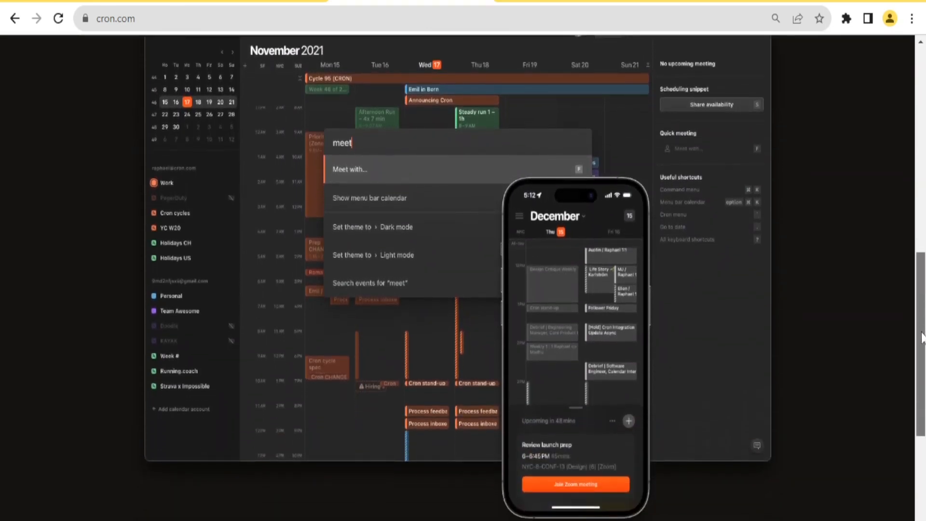
drag(922, 338, 923, 134)
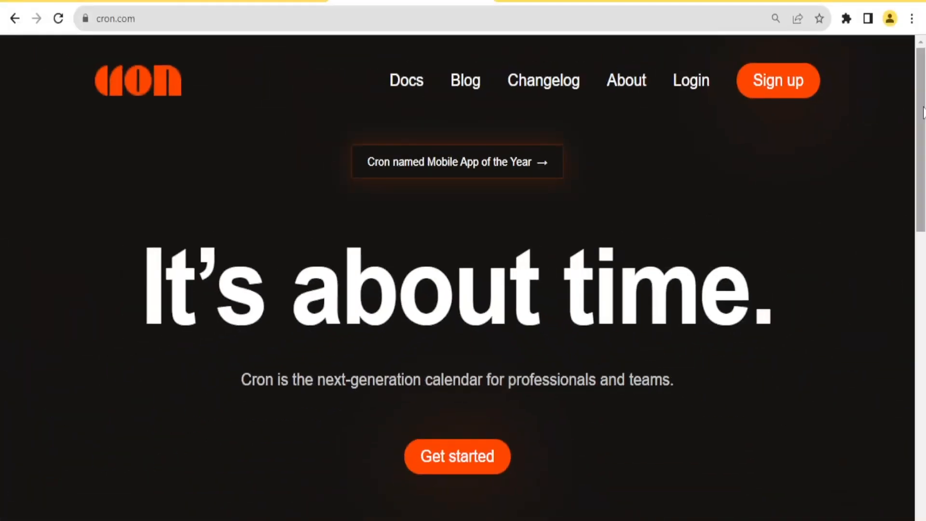
drag(923, 115, 922, 71)
click(779, 91)
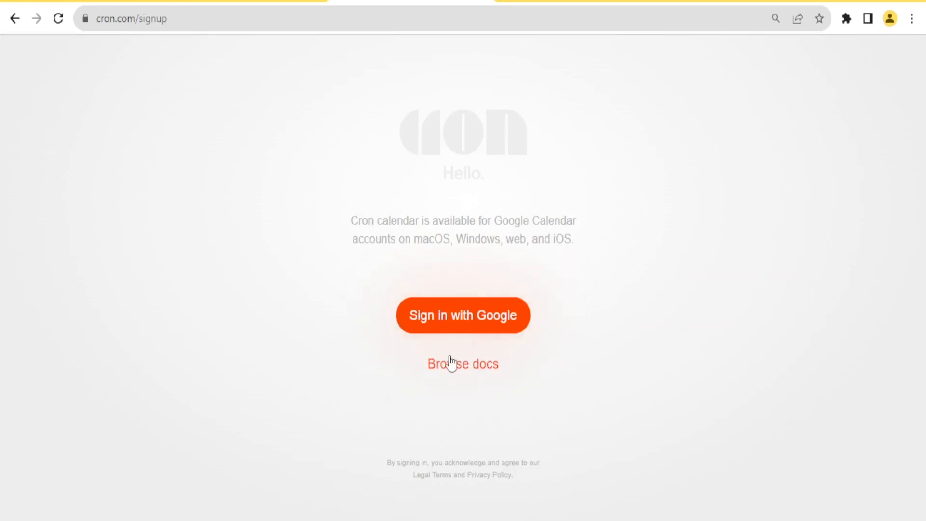
click(469, 324)
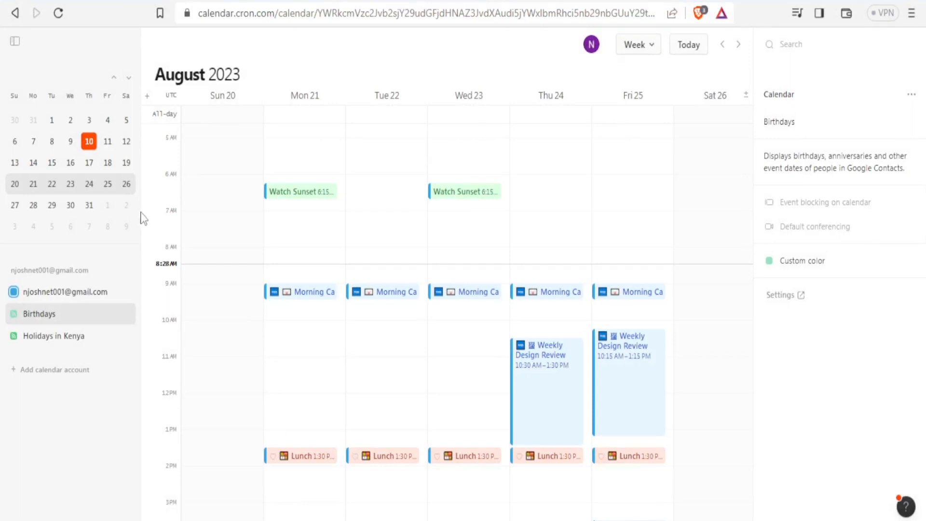
Hide the mini calendar and calendar list sidebar and show it again.
click(14, 41)
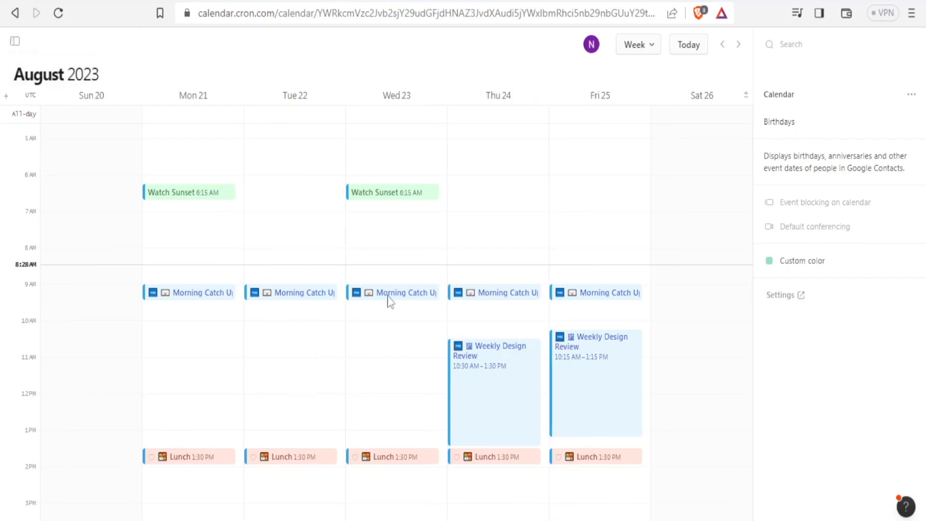
click(15, 42)
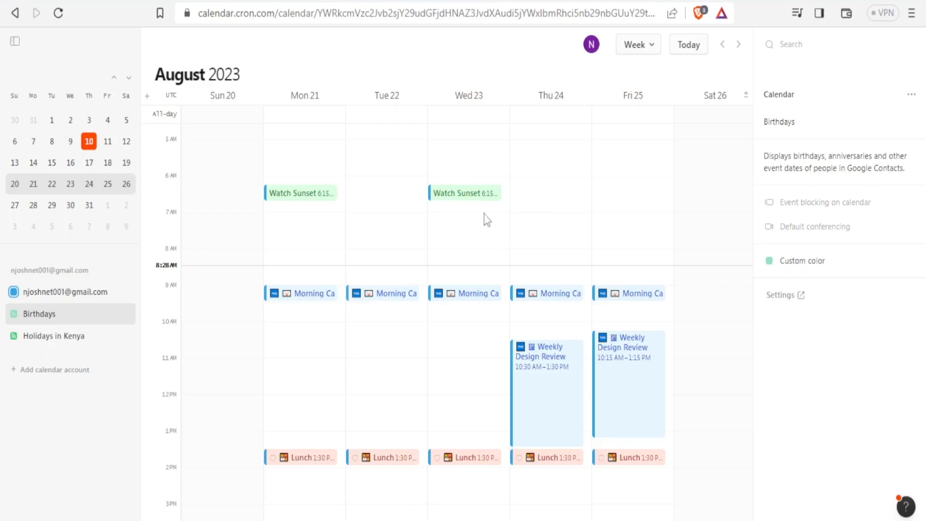
Try the calendar in Day view, Month view and a 3-day view.
click(652, 46)
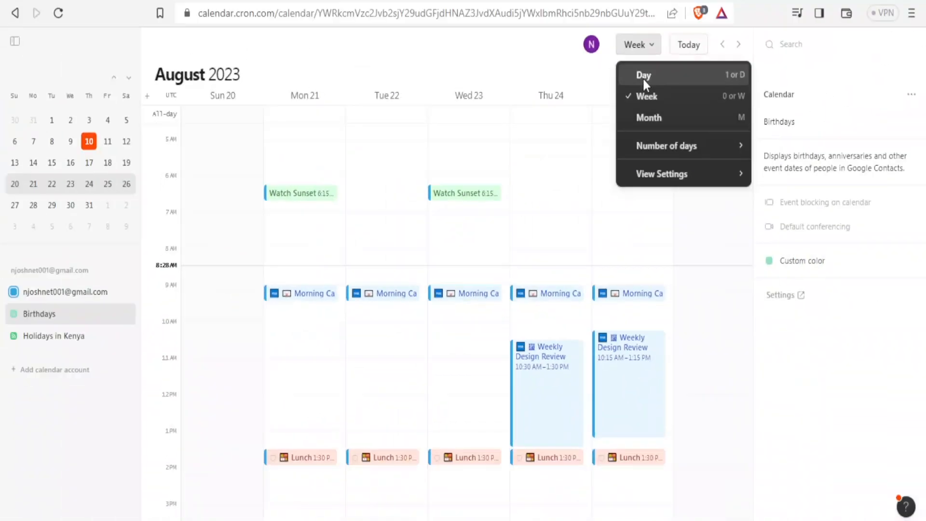
click(644, 77)
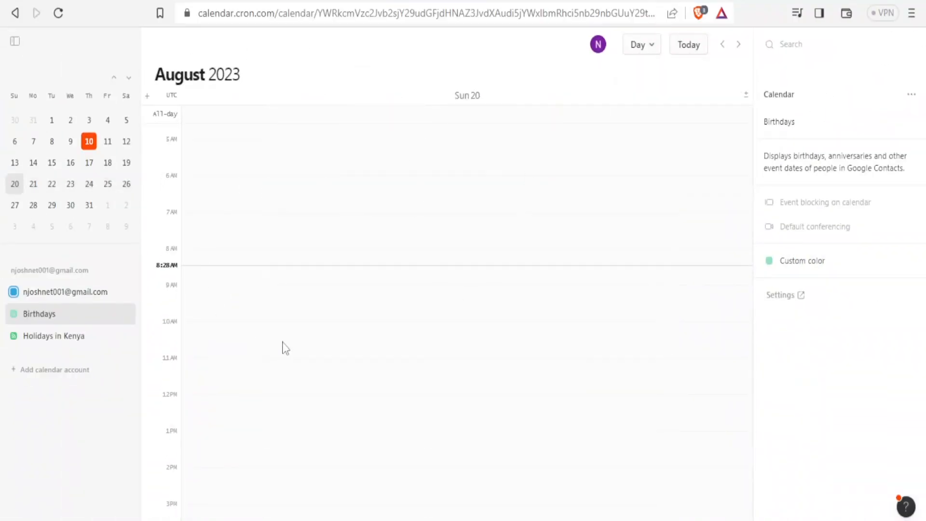
click(653, 45)
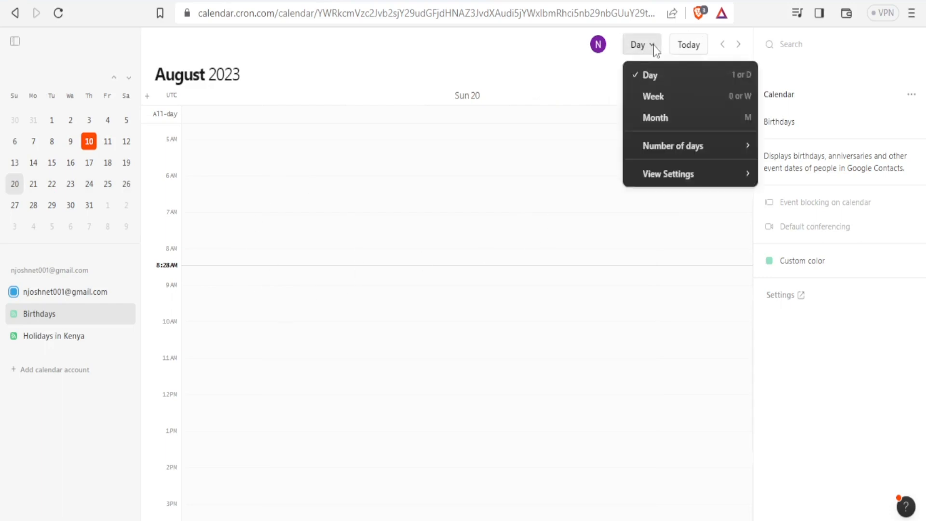
click(651, 119)
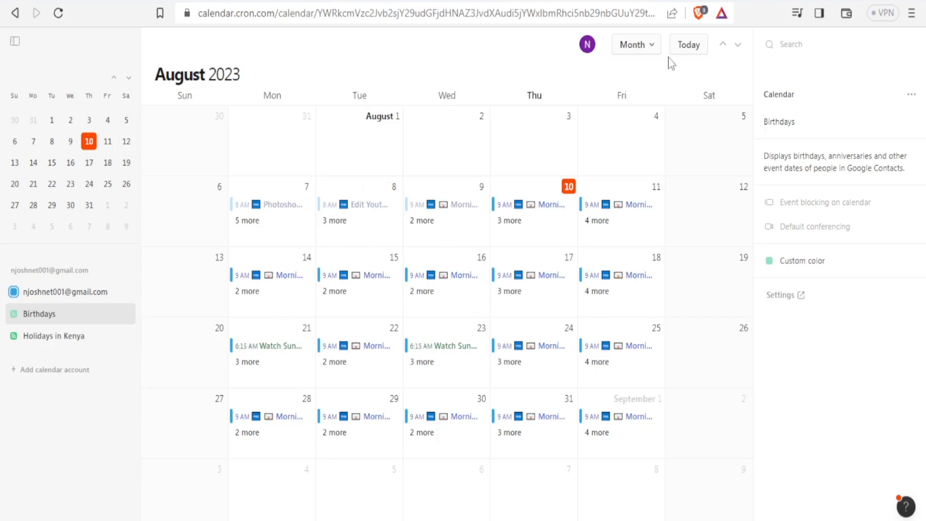
click(651, 46)
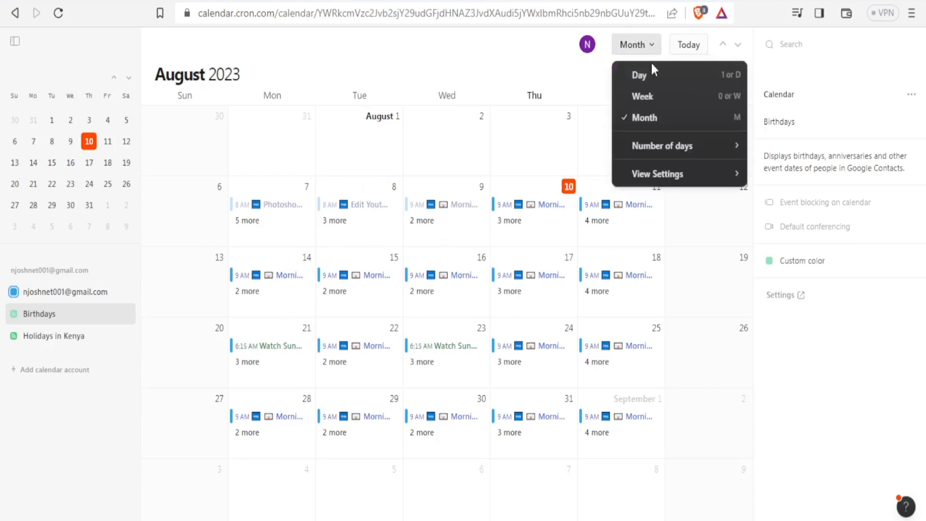
mouse_move(656, 150)
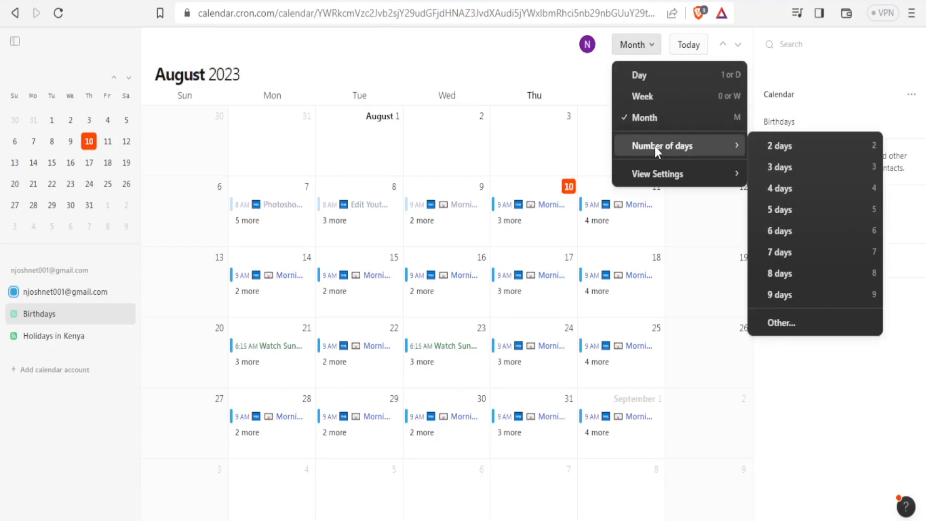
click(788, 167)
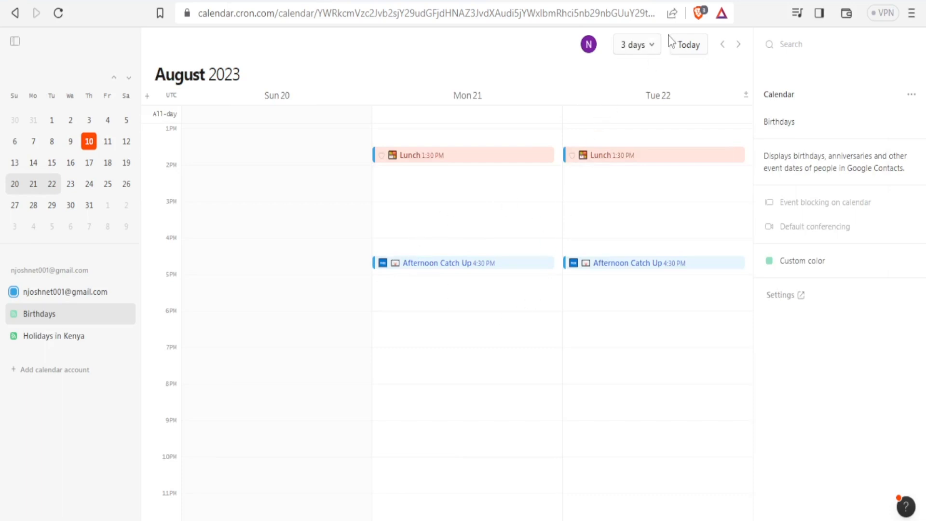
Open the general settings, review the Notifications, Calendars, Conferencing and Profile pages, and close the settings without updating.
click(650, 47)
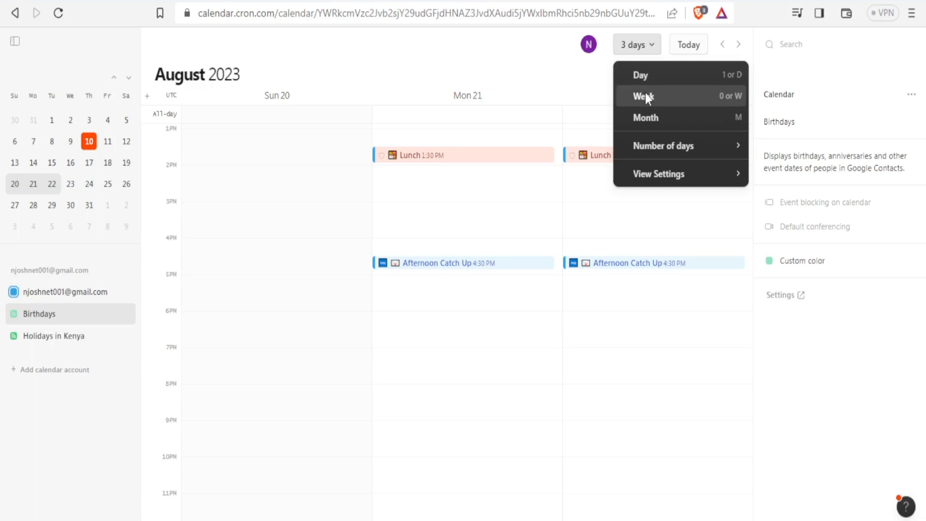
mouse_move(657, 173)
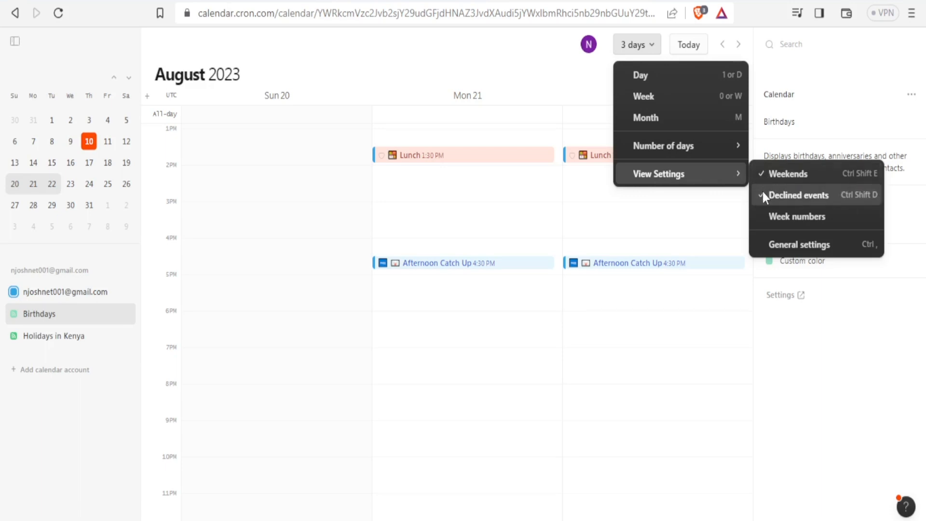
click(770, 247)
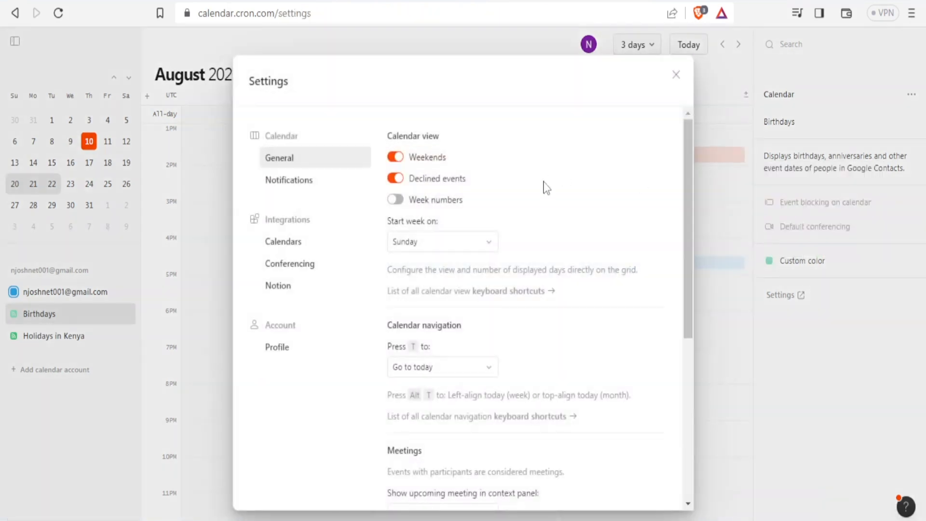
click(302, 184)
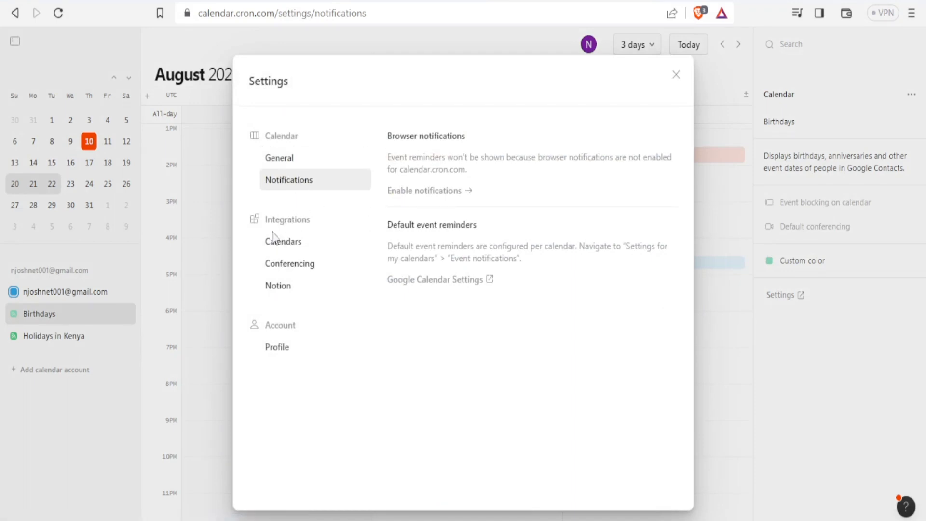
click(281, 249)
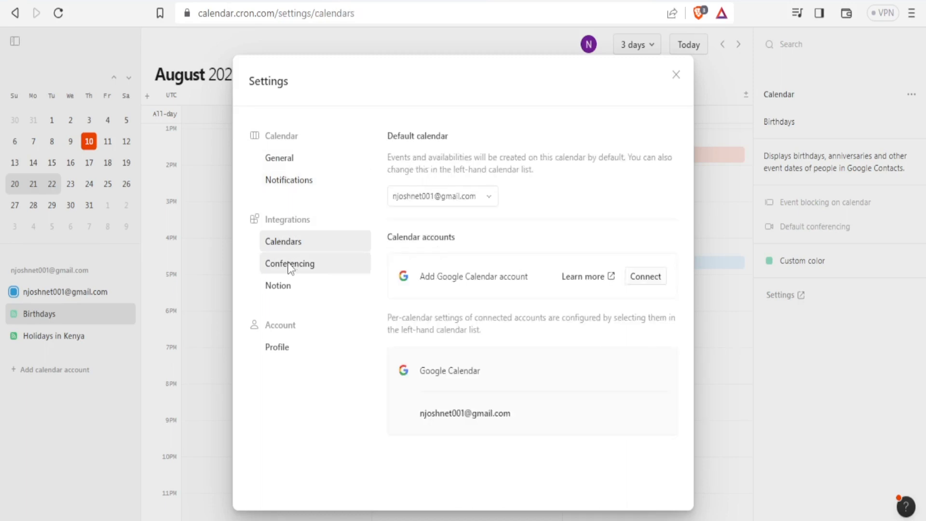
click(290, 266)
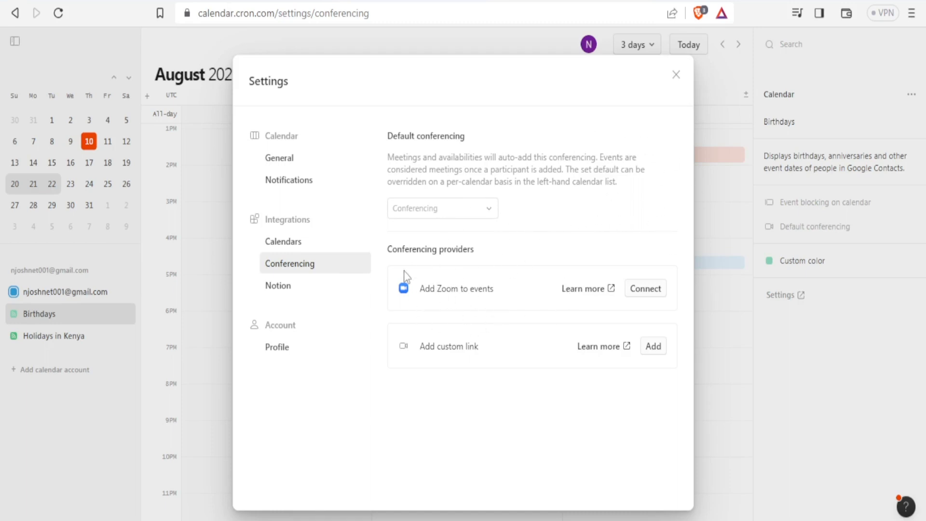
click(286, 356)
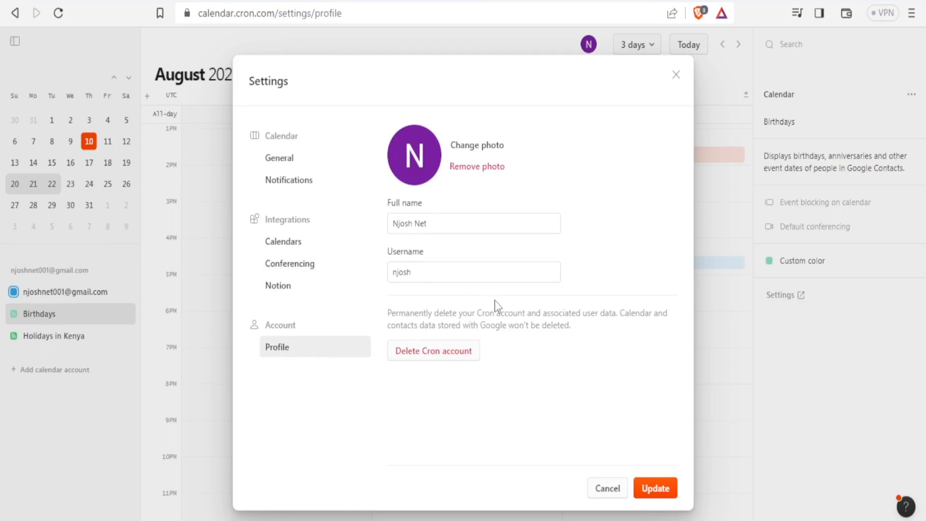
click(608, 488)
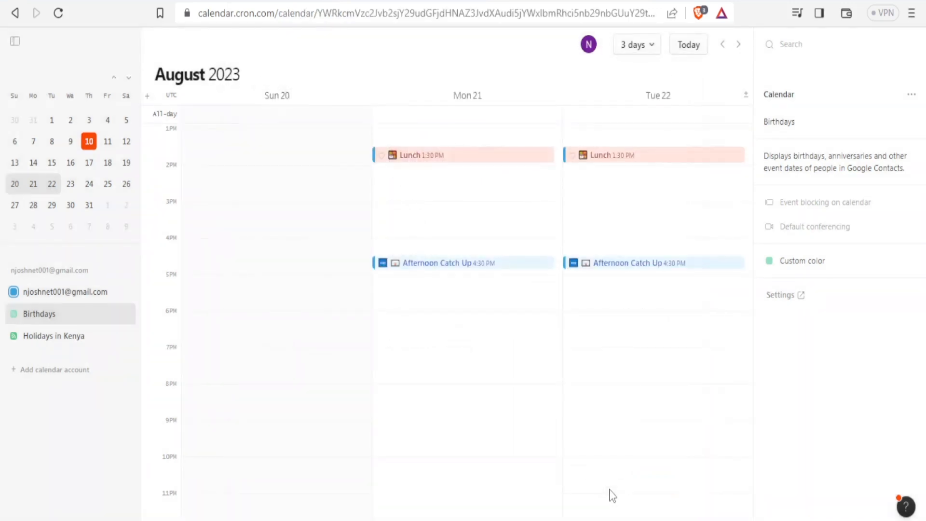
Switch the calendar to Week view.
click(651, 46)
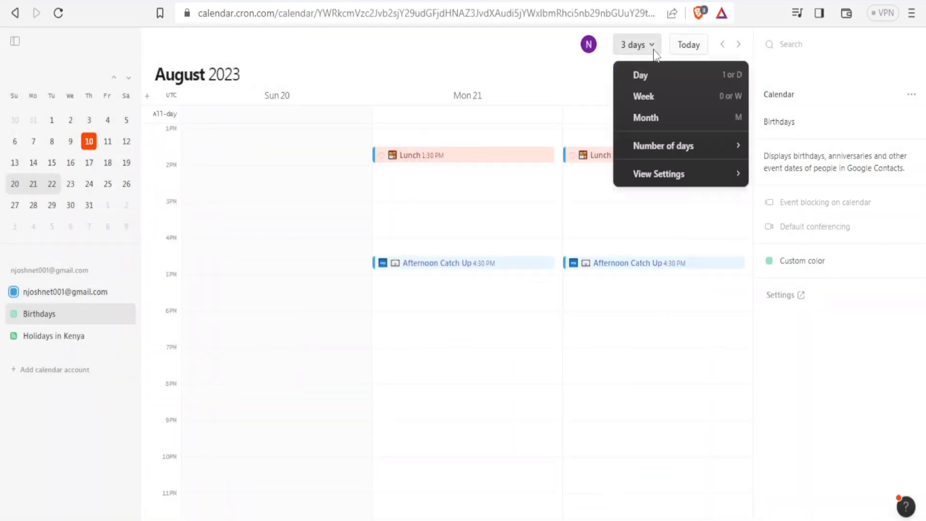
click(645, 96)
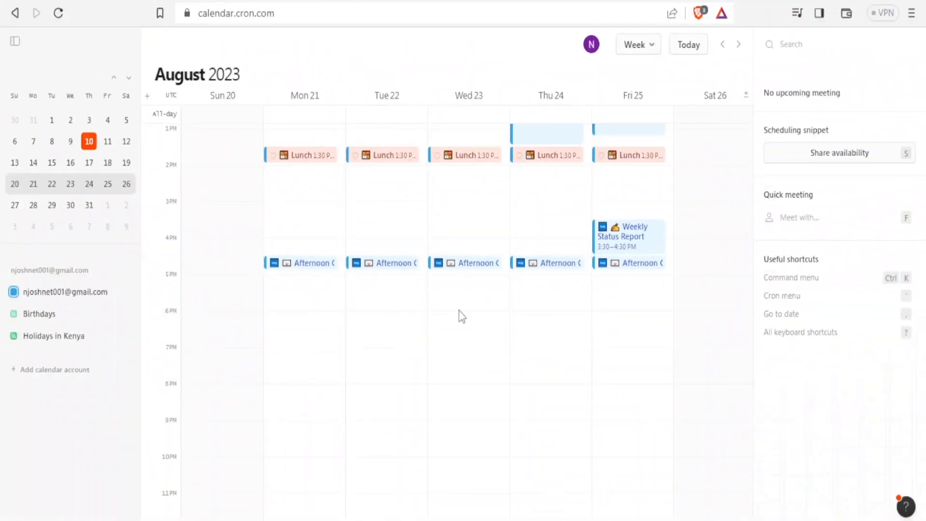
Try sharing availability by marking Wed Aug 23 from 3:15 to 3:45 PM, and leave the availability mode.
key(s)
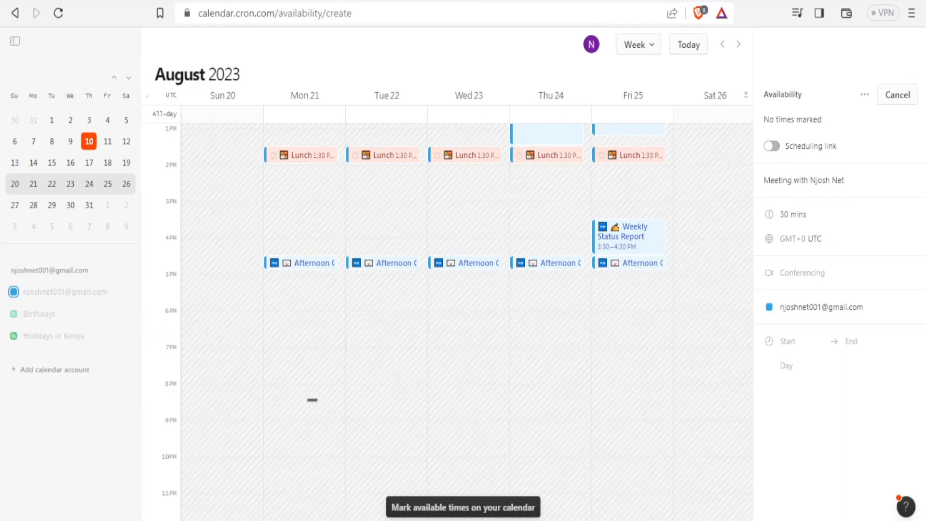
key(Escape)
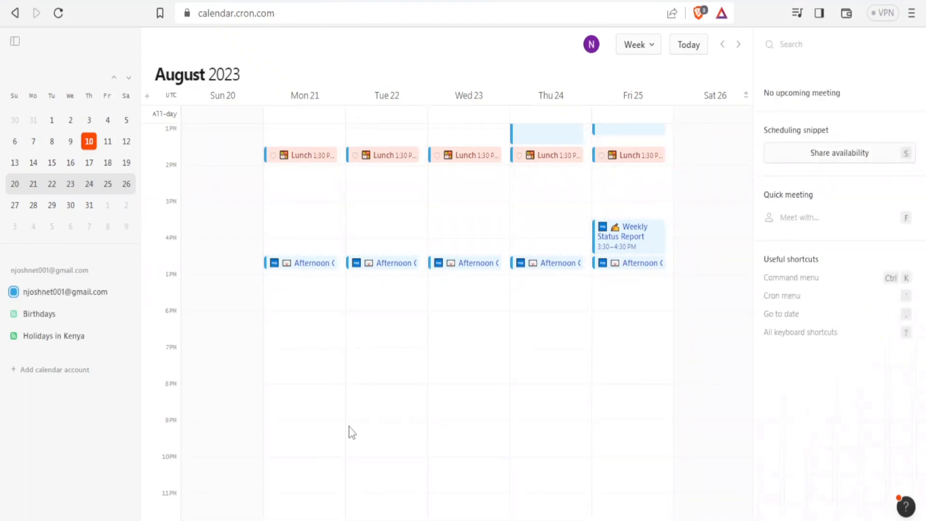
key(s)
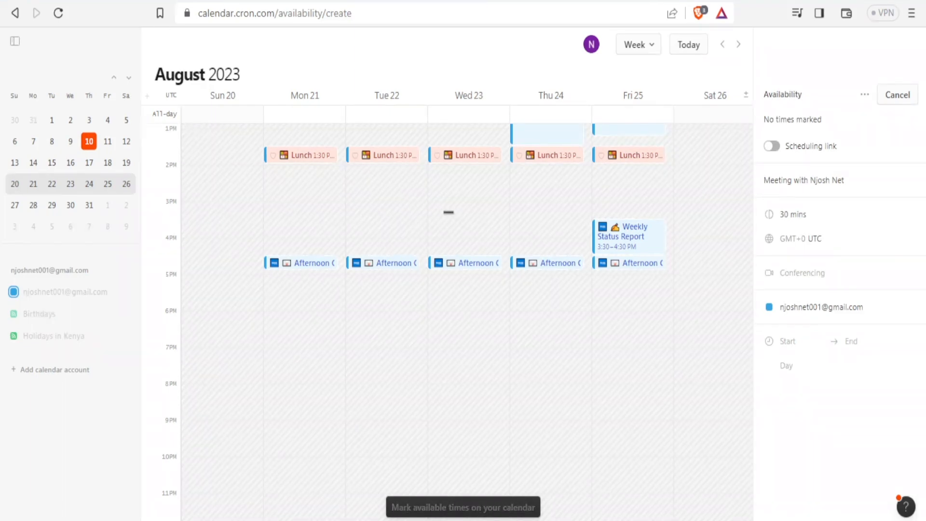
click(450, 216)
text(h)
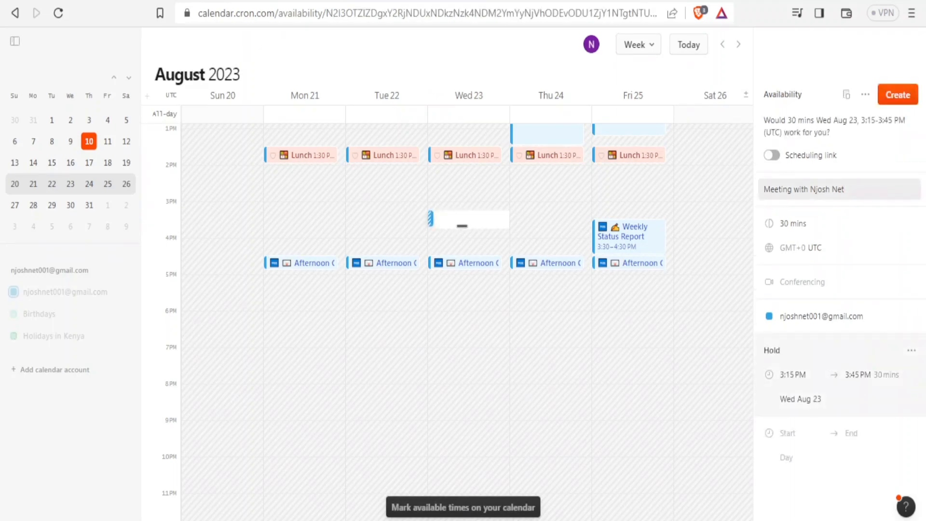
text(an)
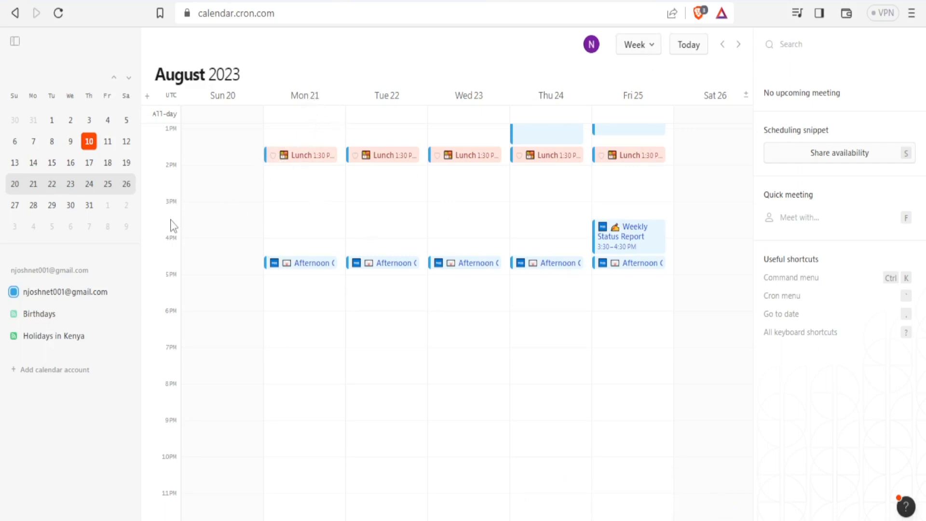
Create an event titled "Install the new router" on Mon Aug 21 from 11:30 AM to 12 PM.
right_click(299, 221)
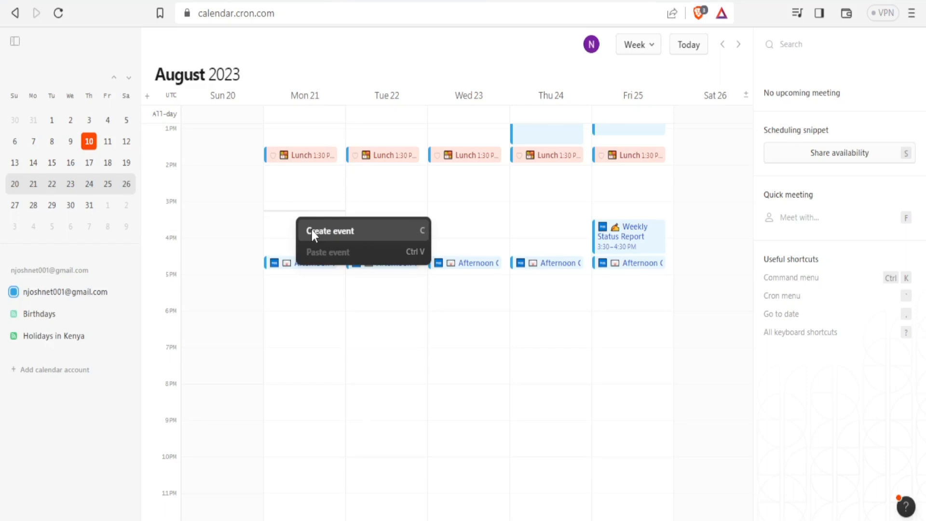
click(311, 229)
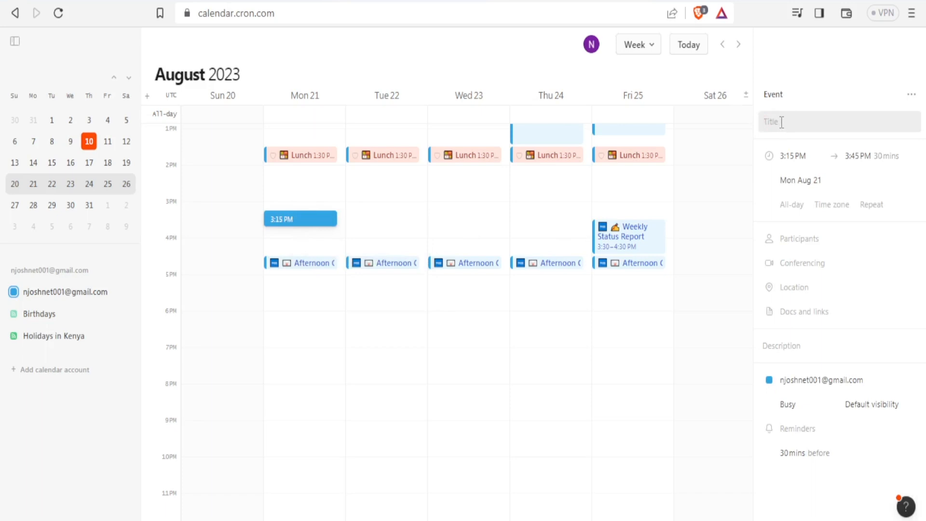
text(Install The new router)
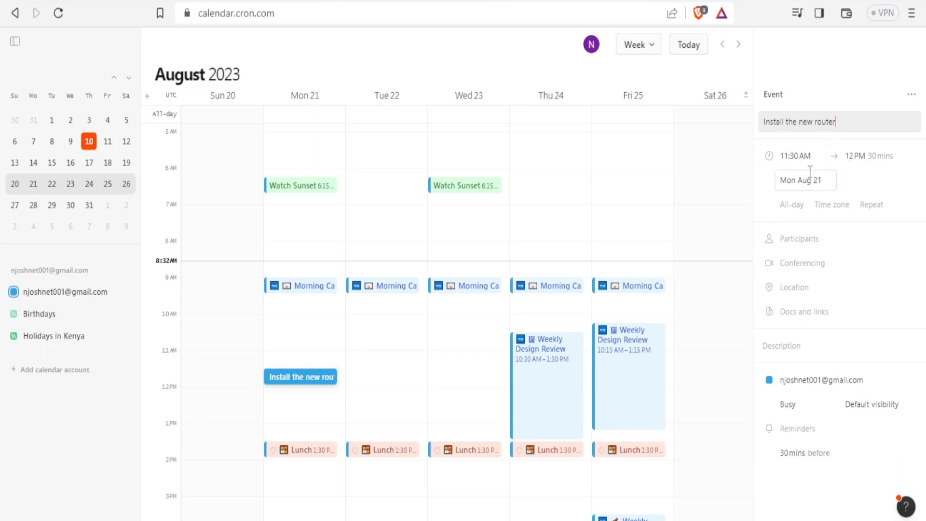
Add the account owner's suggested contact as a participant of the router event.
click(792, 238)
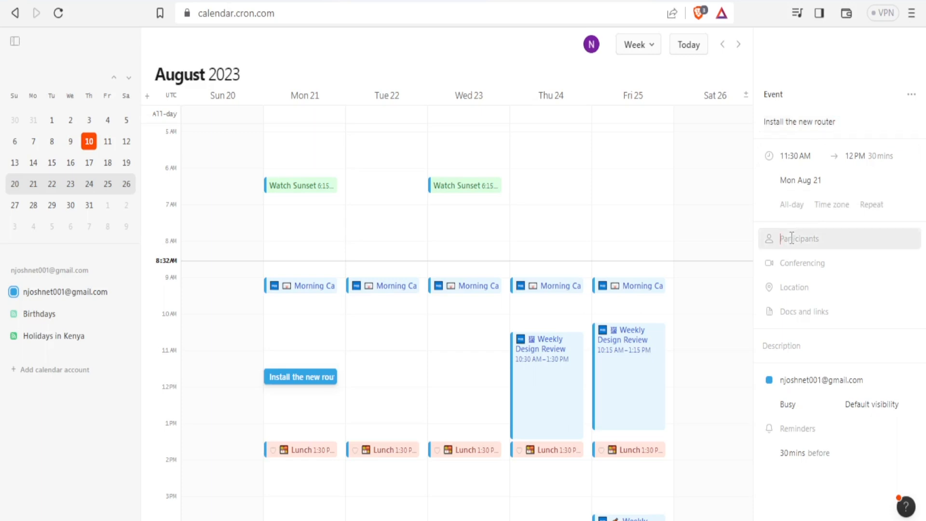
text(@)
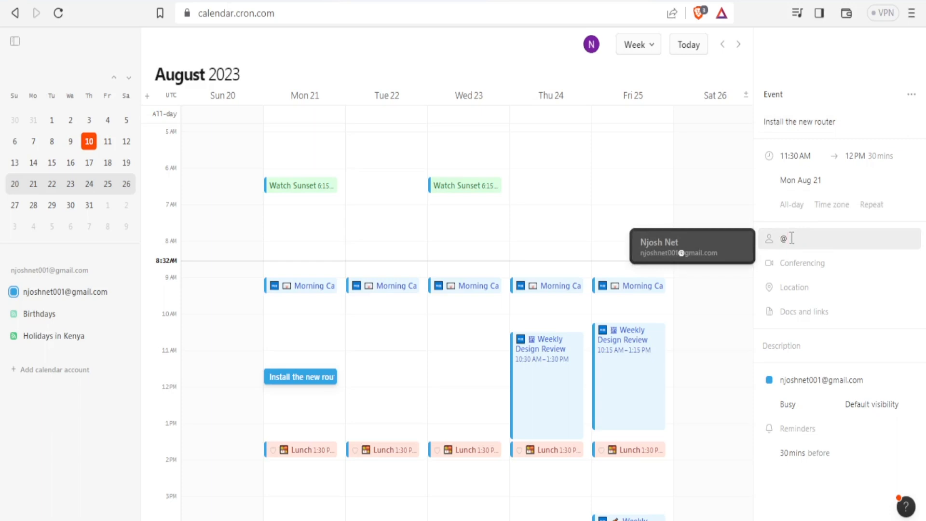
click(721, 248)
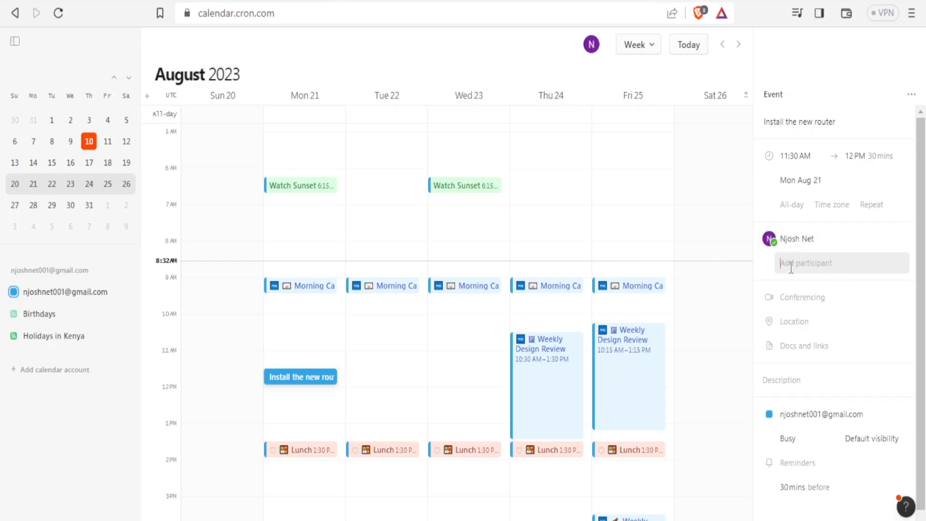
Review the conferencing options of the router event and set its location to Ohio State University.
click(901, 299)
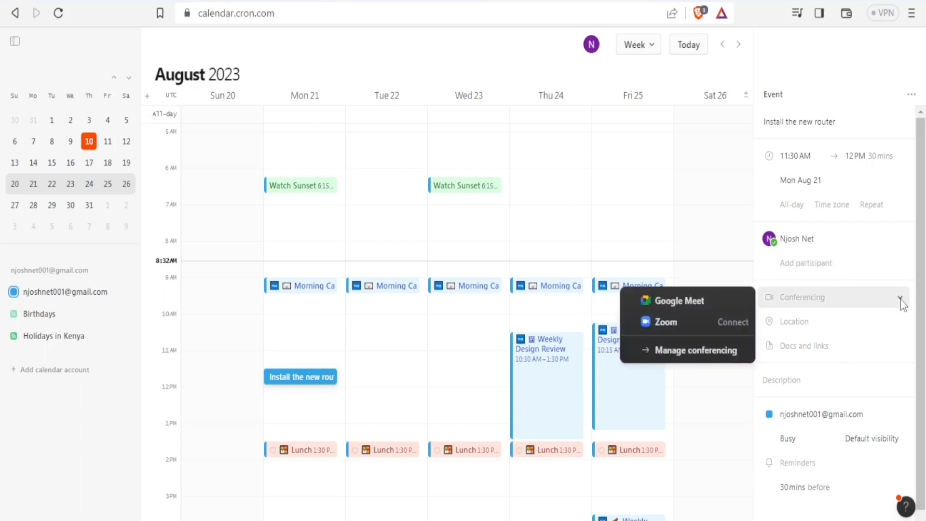
click(704, 332)
click(793, 321)
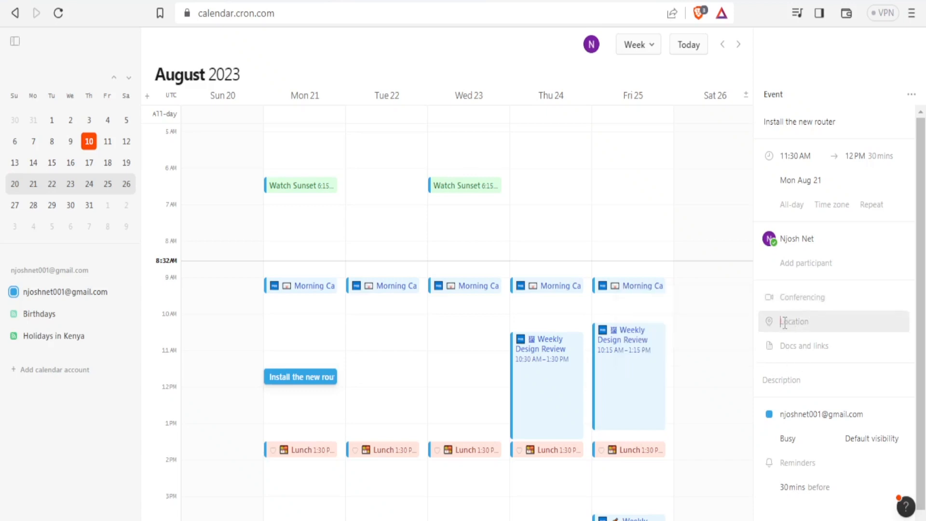
text(Ohio)
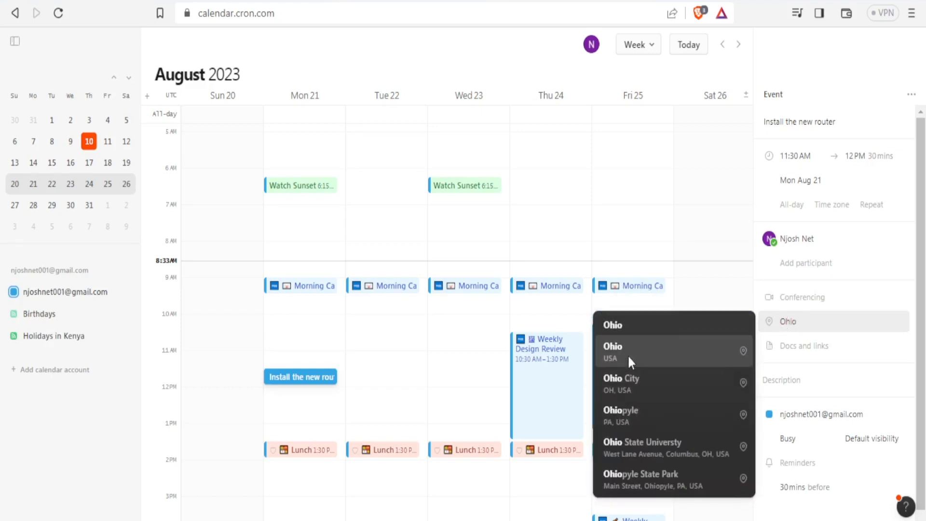
click(643, 444)
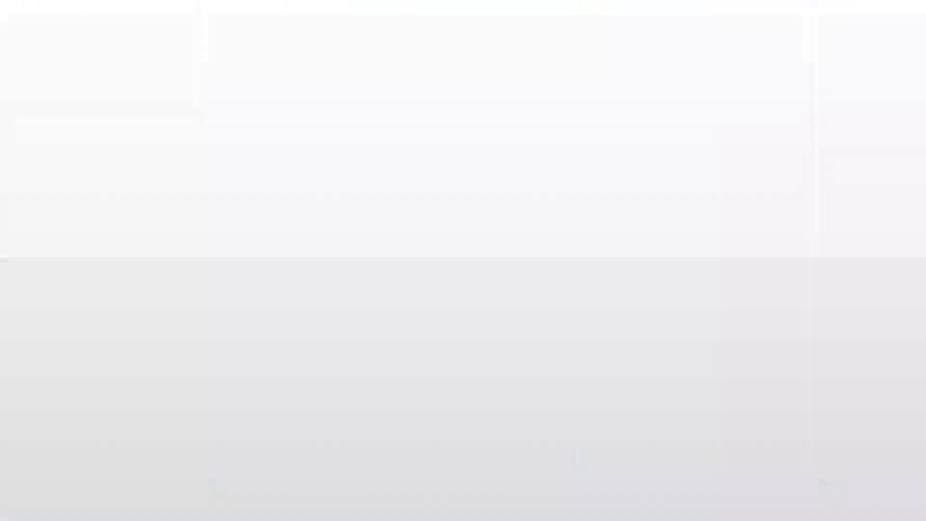
Examine the options for attaching docs and links to the router event, including the Notion connection.
click(786, 370)
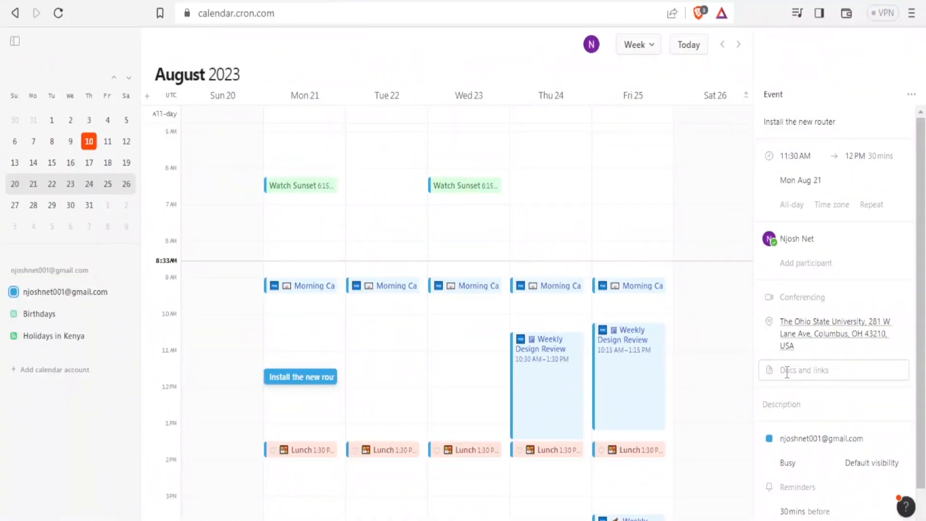
click(788, 371)
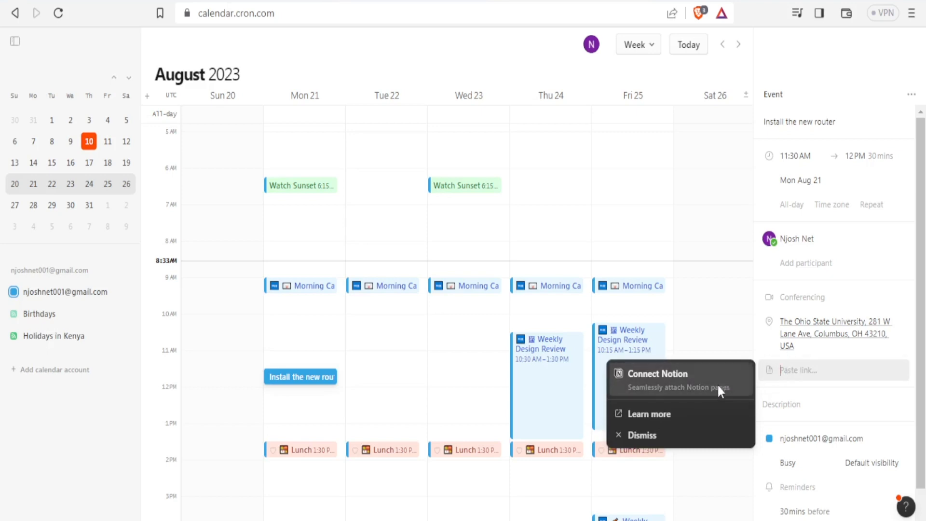
click(794, 375)
scroll(923, 370, down, 1)
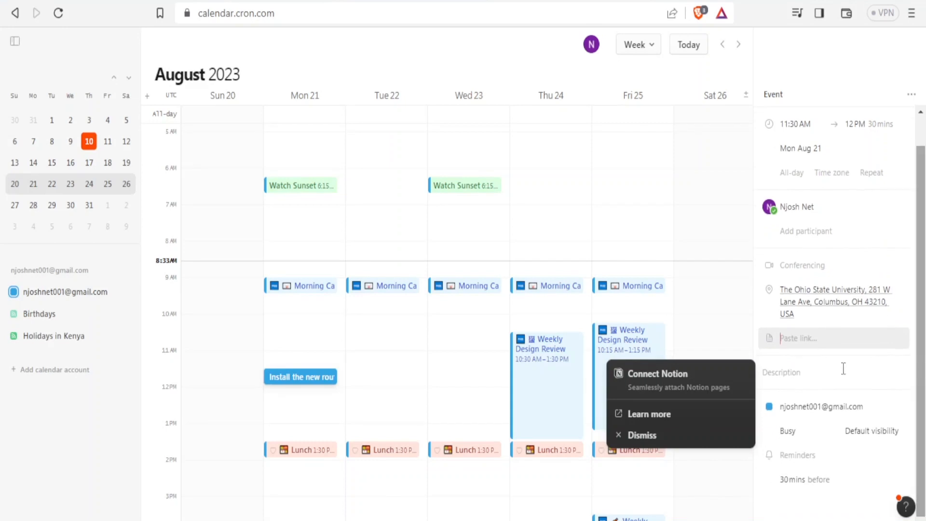
Mark the router event as Free and review its visibility options.
click(826, 441)
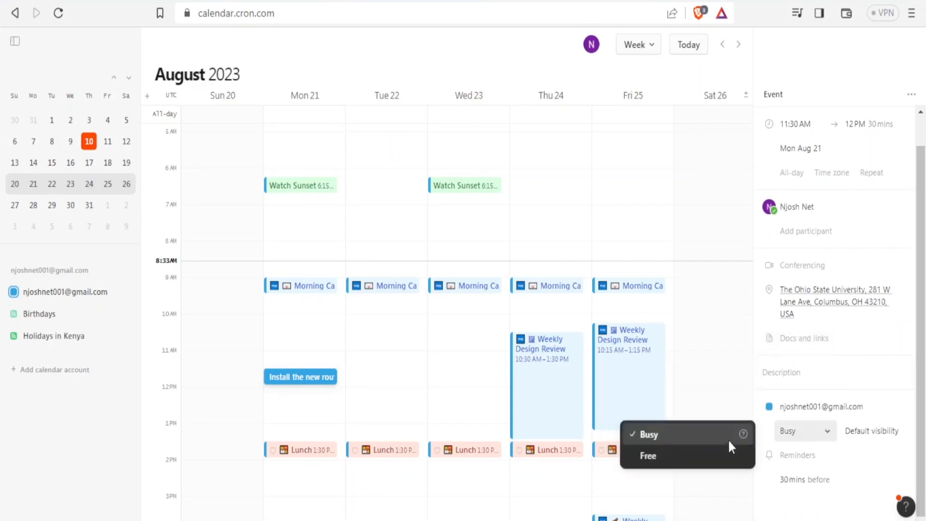
click(699, 455)
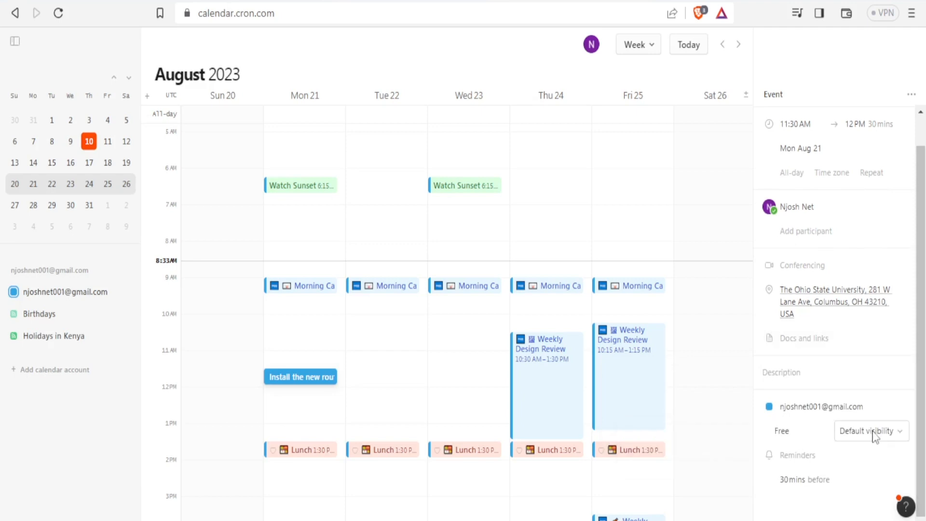
click(901, 433)
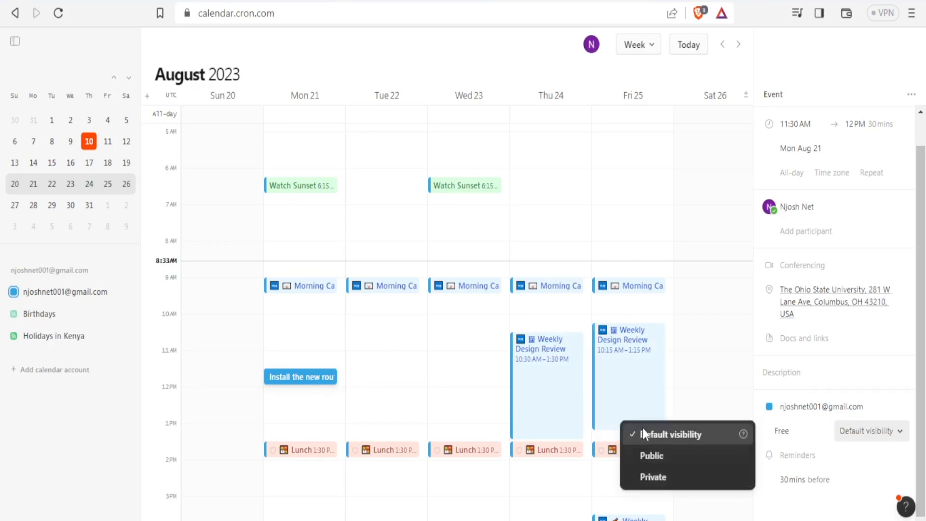
click(706, 332)
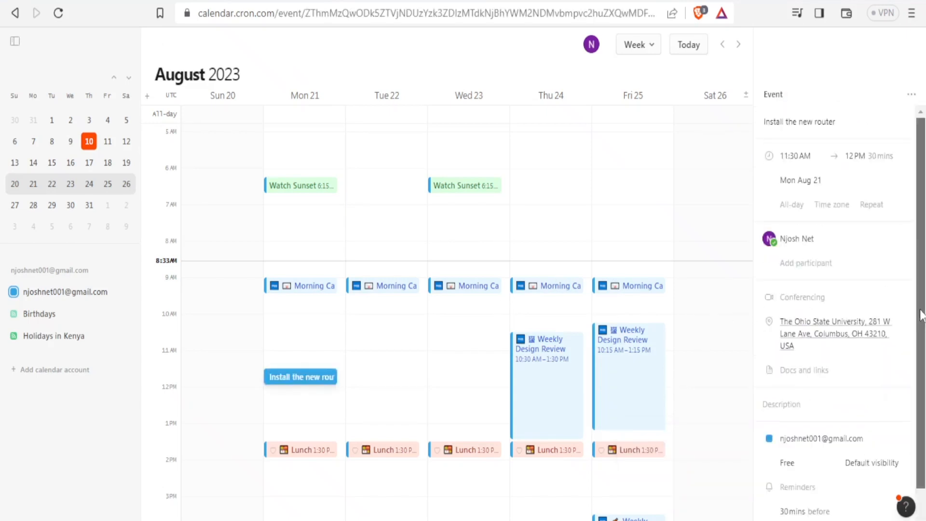
Replace the router event's reminder with one set to 10 mins before.
scroll(921, 316, down, 1)
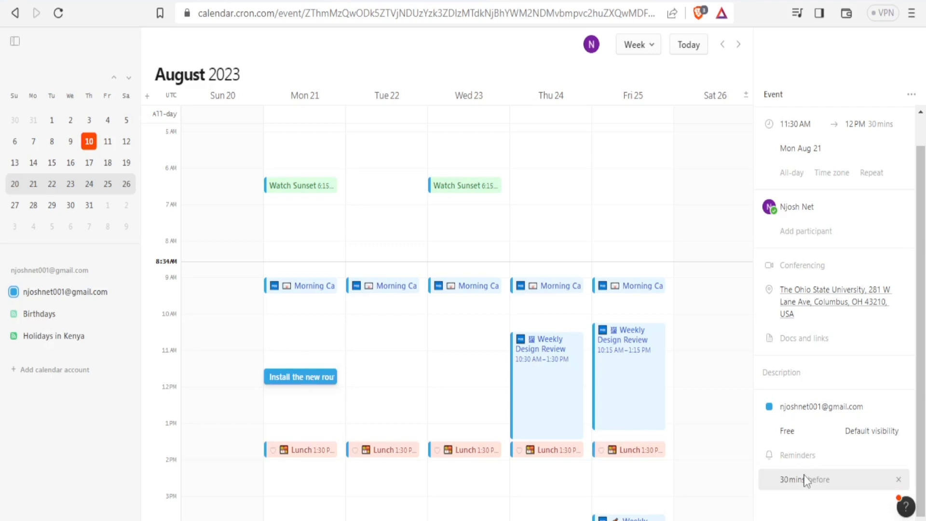
click(899, 479)
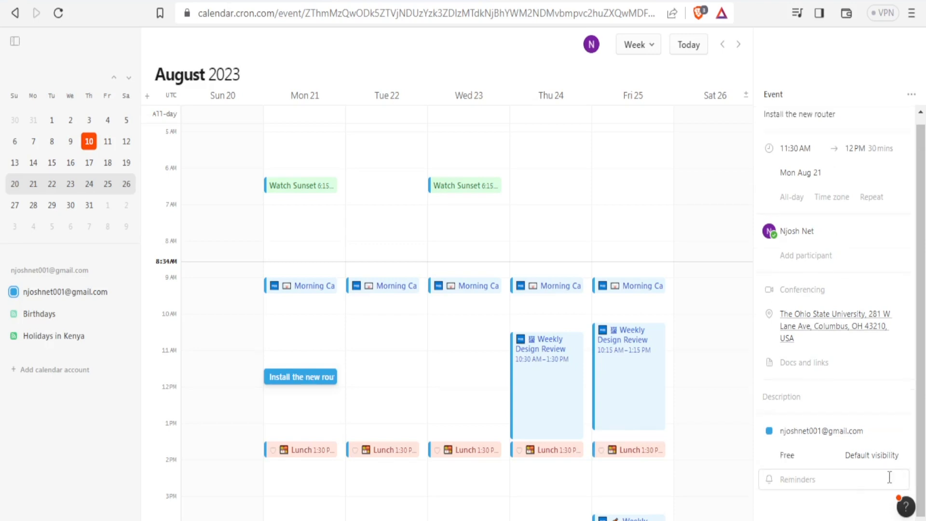
click(841, 476)
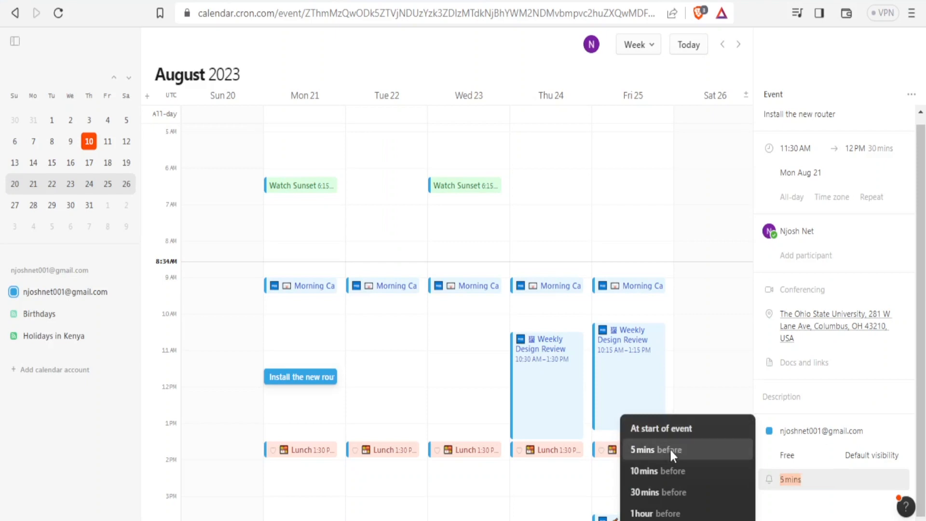
click(667, 478)
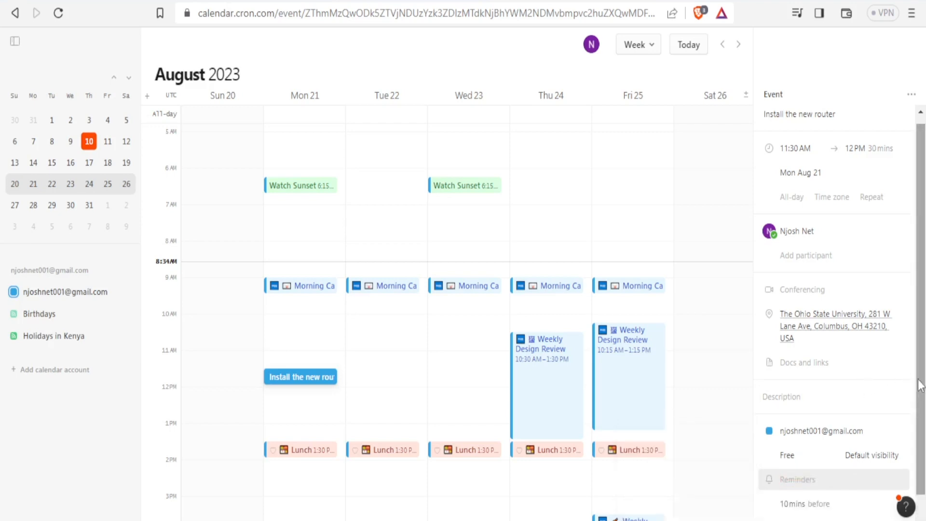
Try to add the reminder text "carry the cables for the router", and add a 5 mins before reminder to the router event.
text(ty)
key(BackSpace)
key(BackSpace)
text(carry the cables for the router)
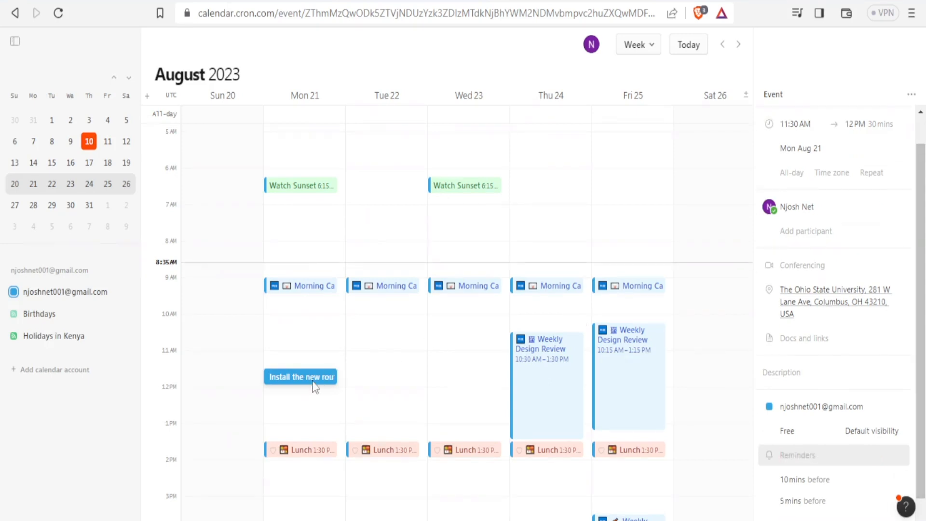
View the router event and the Watch Sunset event on Wed Aug 23, and close the event details.
click(313, 381)
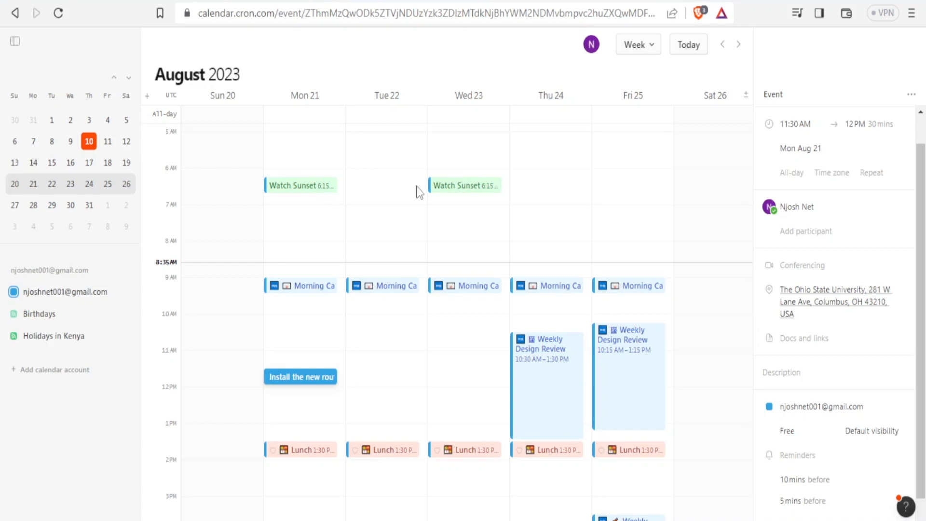
click(478, 193)
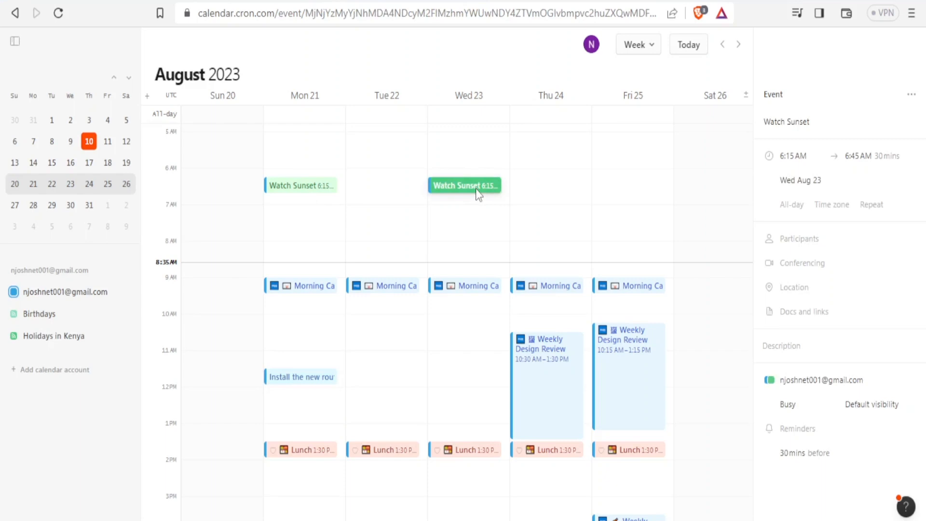
key(Escape)
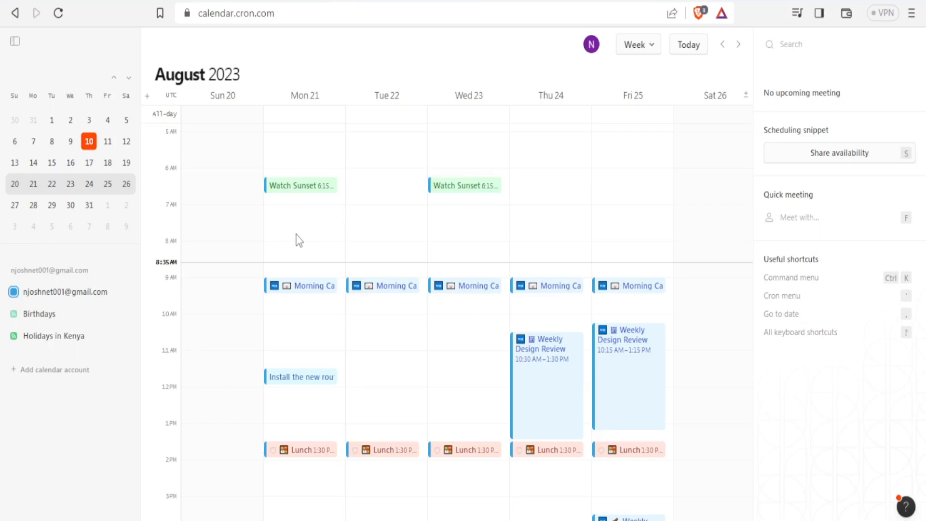
Create an event titled "Watch Football match" on Mon Aug 21 from 7:45 AM to 8:15 AM.
right_click(296, 235)
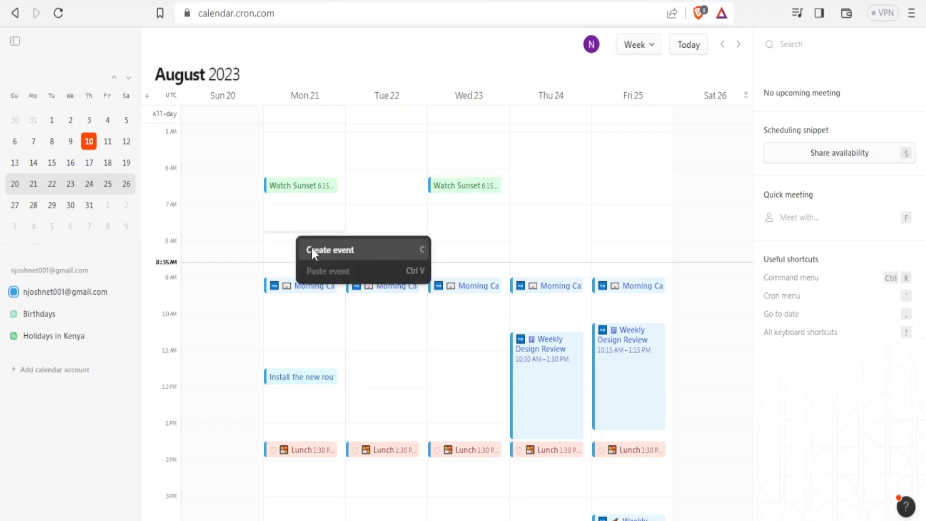
click(312, 250)
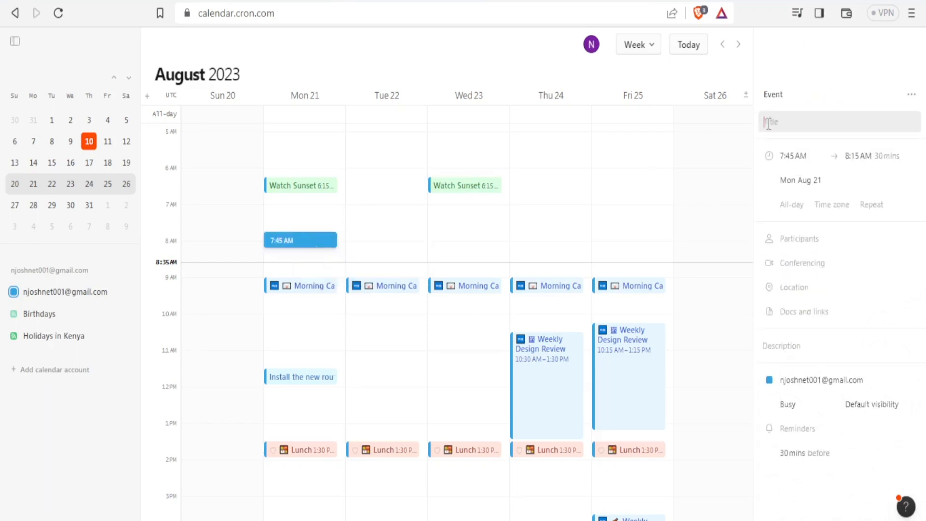
text(Watch Football match)
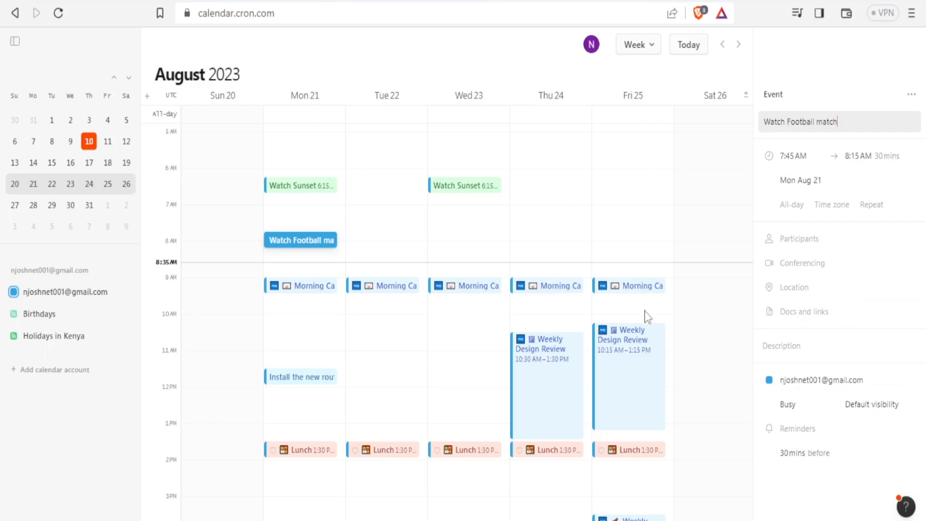
key(Escape)
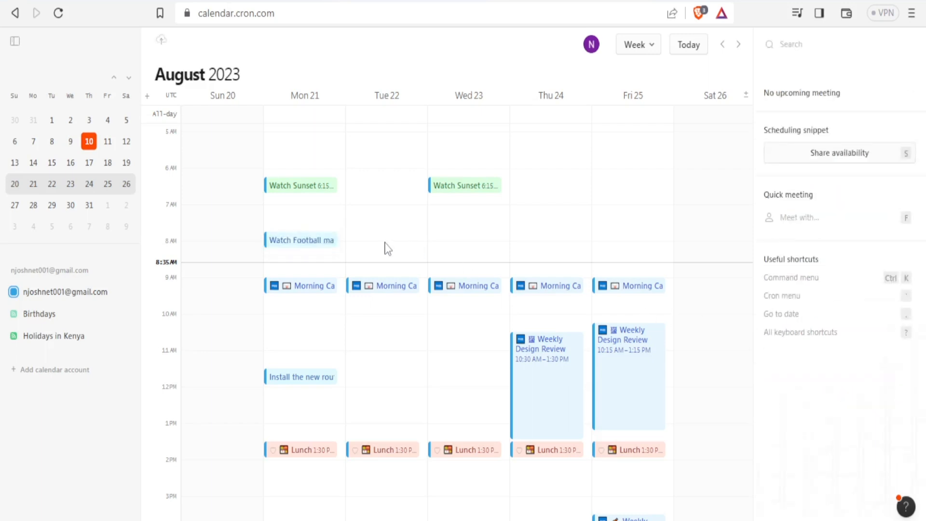
Set the Watch Football match event to repeat every weekday, Mon – Fri.
click(316, 241)
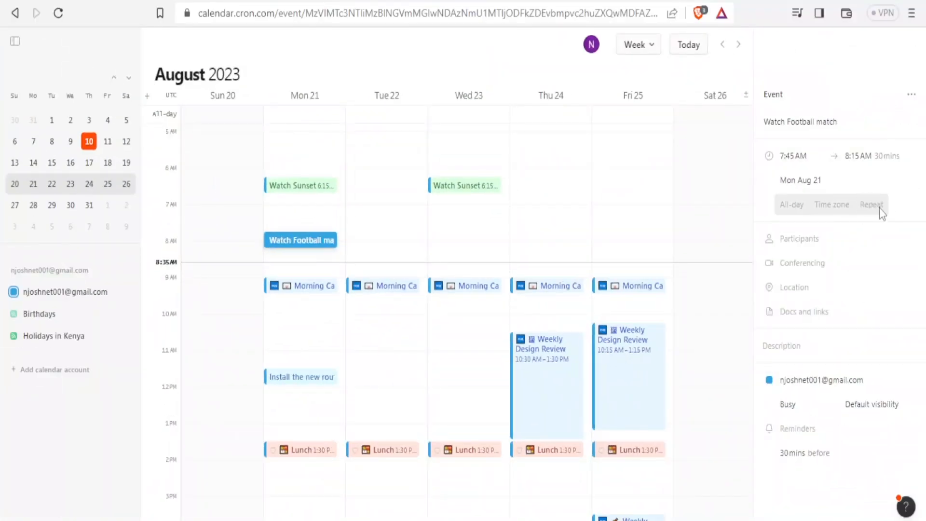
click(879, 207)
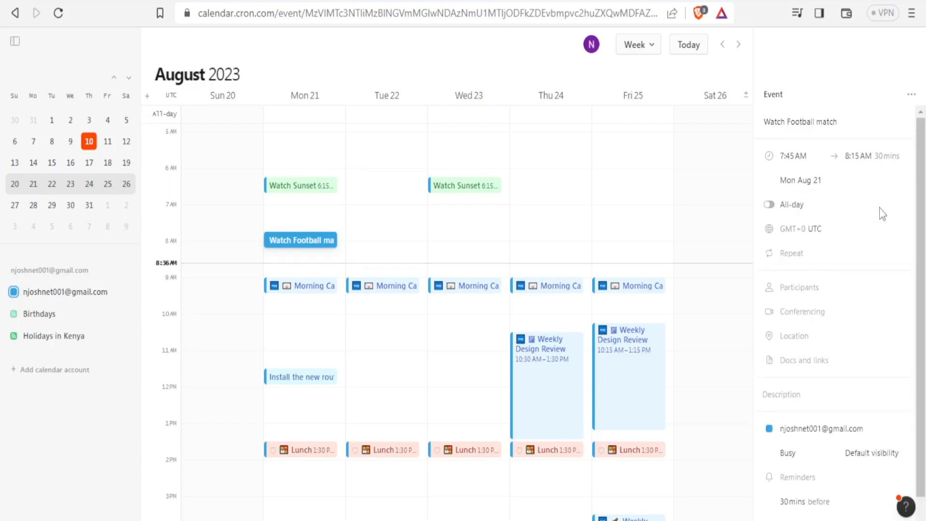
click(811, 261)
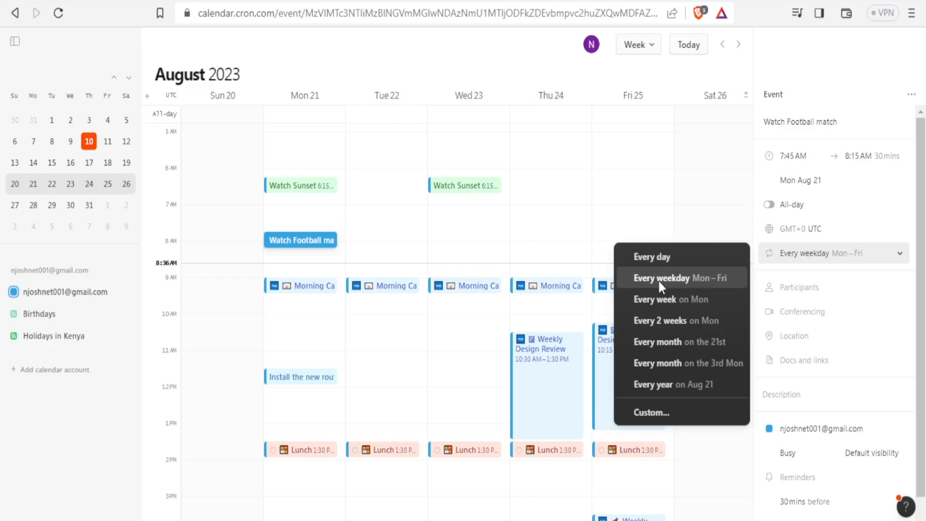
click(659, 285)
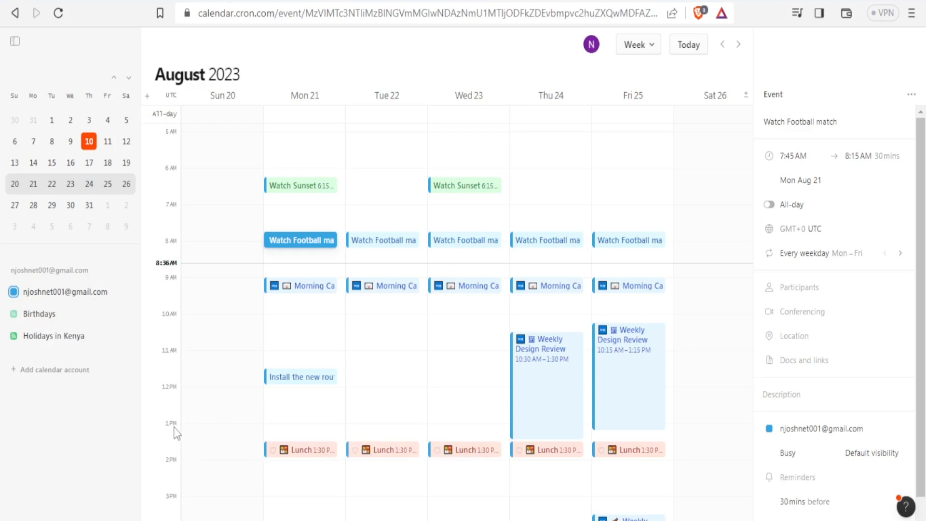
Reschedule the Lunch events to 12:15 PM on Wed Aug 23, 12:30 PM on Tue Aug 22 and 2 PM on Mon Aug 21.
click(477, 453)
drag(477, 452, 475, 435)
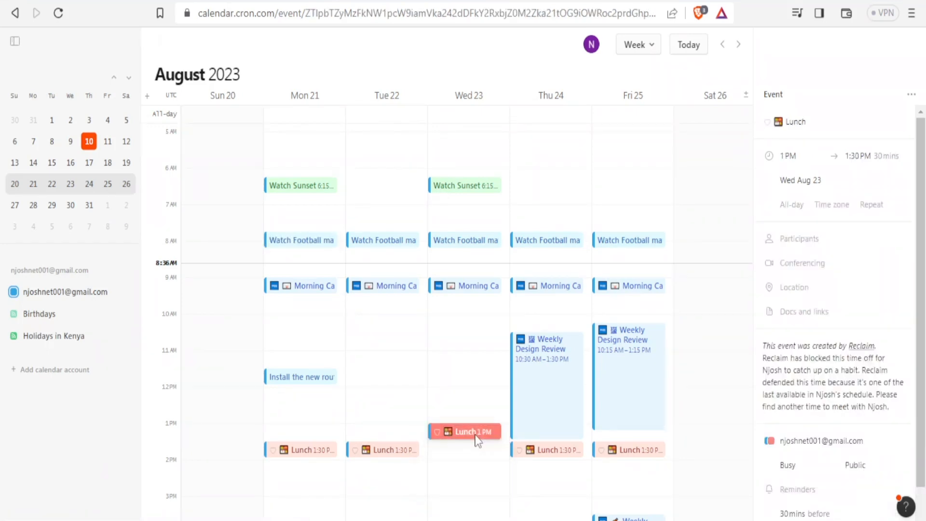
drag(475, 440, 477, 409)
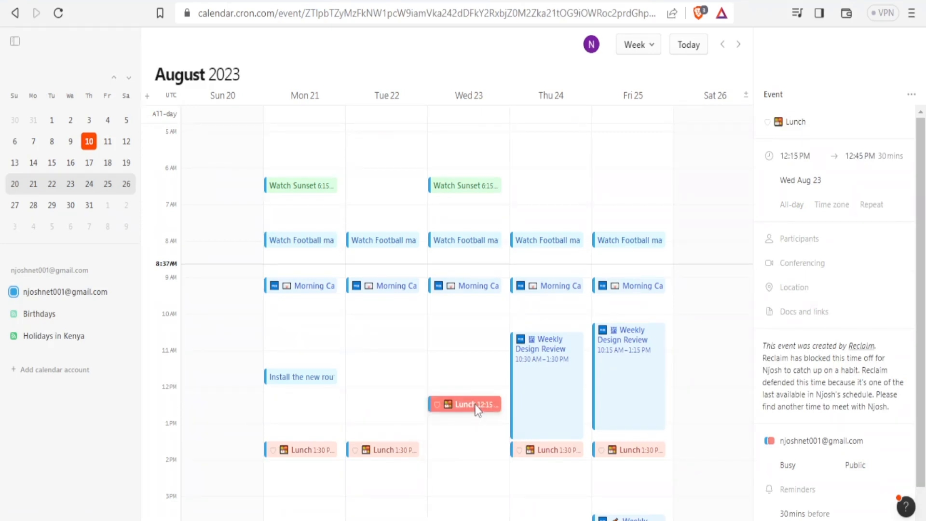
drag(409, 452, 408, 416)
drag(323, 452, 322, 479)
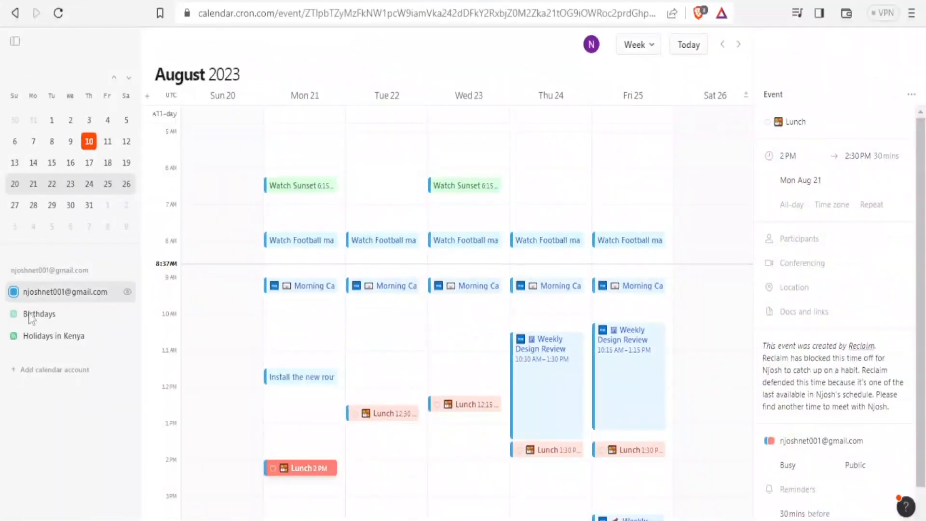
Review the default calendar choices and account connections in the calendar integration settings, and close the settings.
click(38, 376)
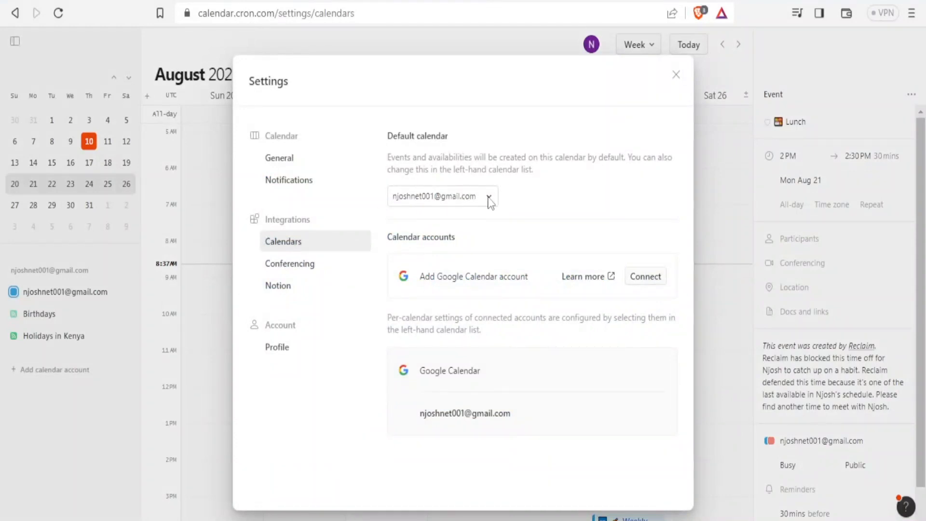
click(489, 199)
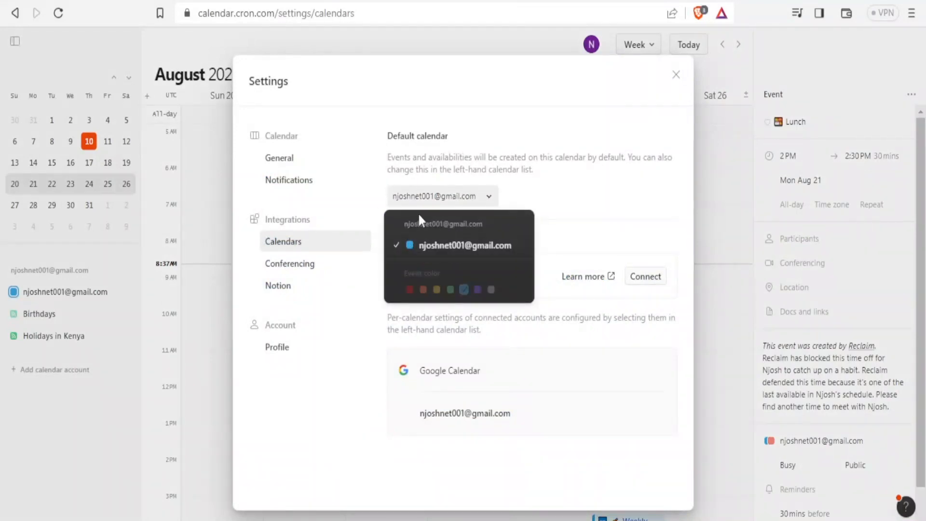
click(569, 211)
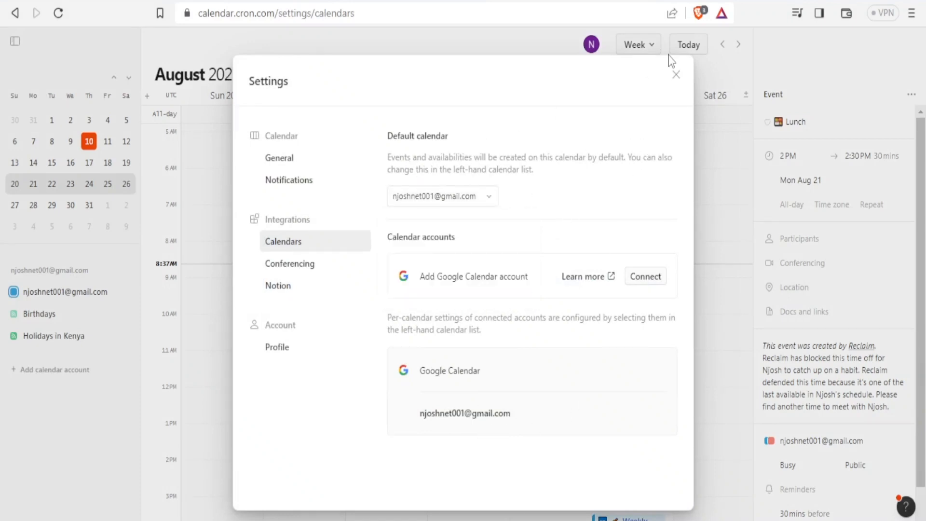
click(677, 75)
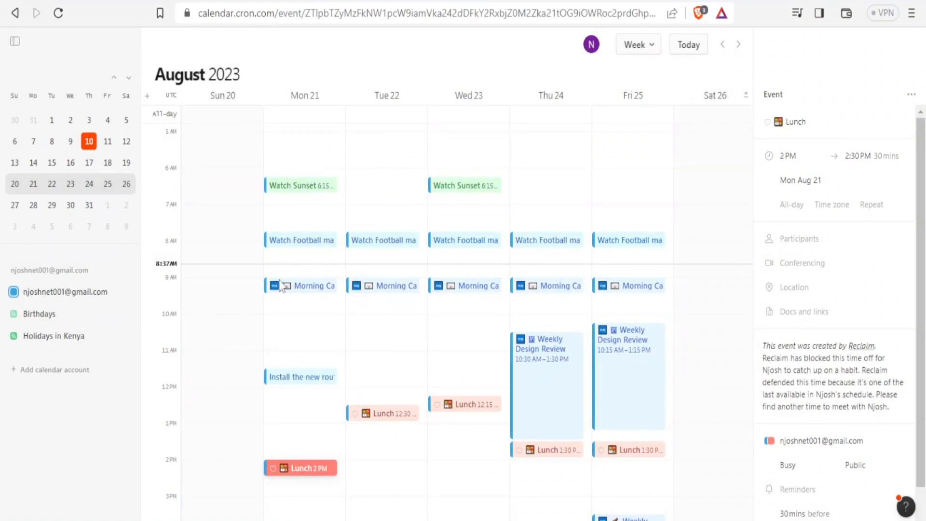
Change the color of the Watch Sunset events on Mon Aug 21 and Wed Aug 23 to Red.
right_click(300, 191)
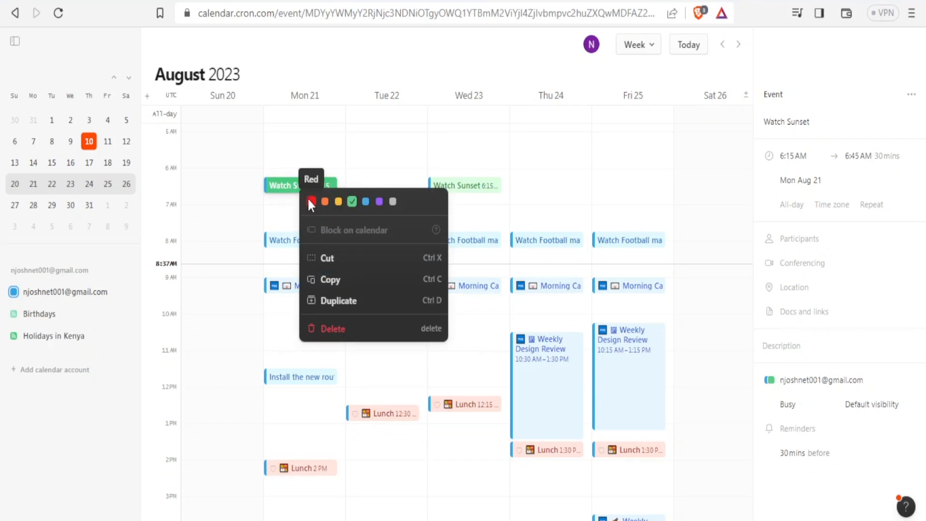
click(311, 201)
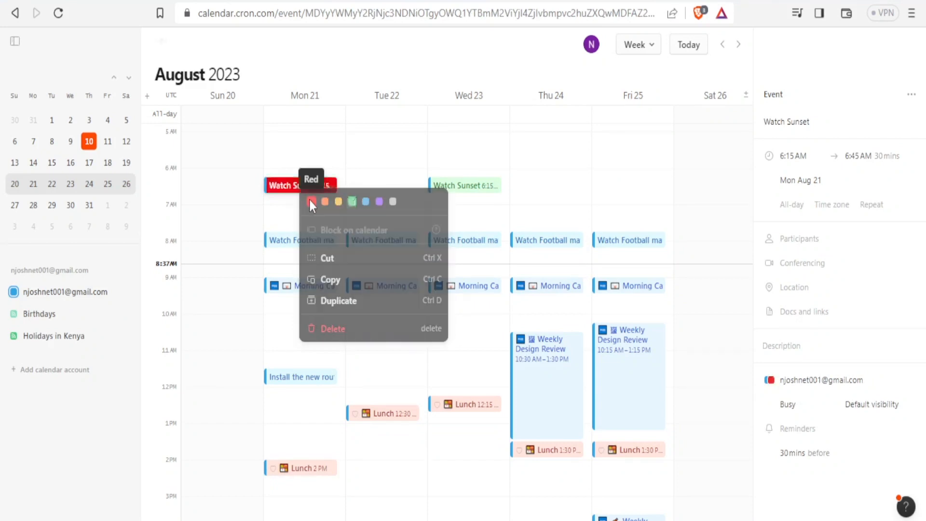
click(480, 185)
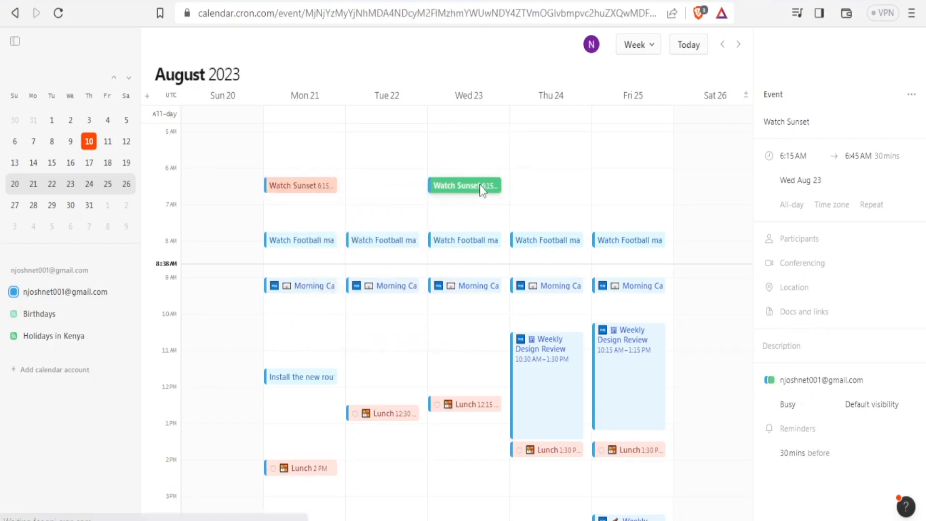
right_click(479, 184)
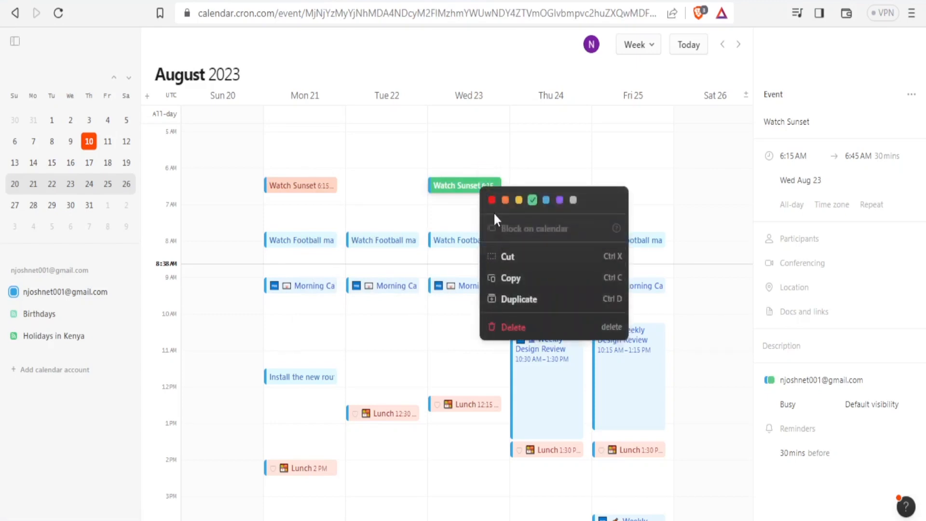
click(491, 199)
key(Escape)
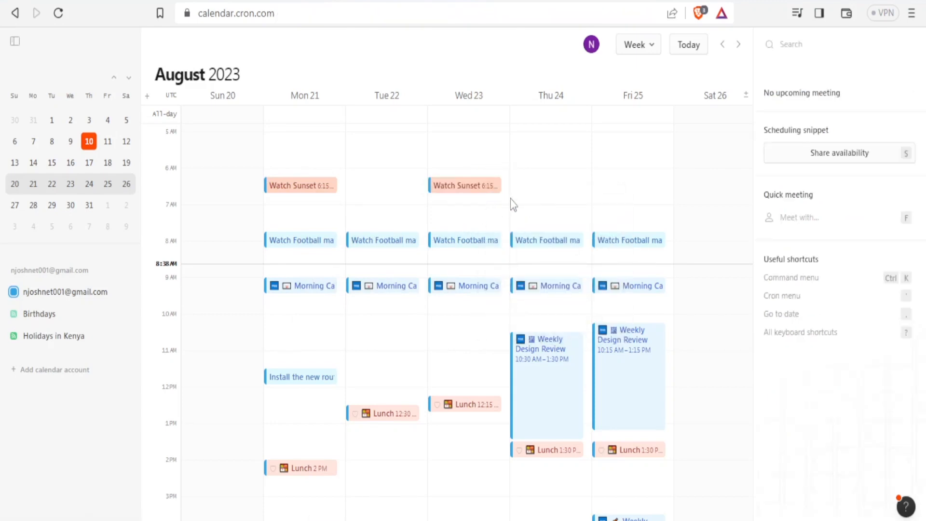
Change the repeating Watch Football match event's color to Purple, saving the change for all events in the series.
click(317, 243)
right_click(318, 243)
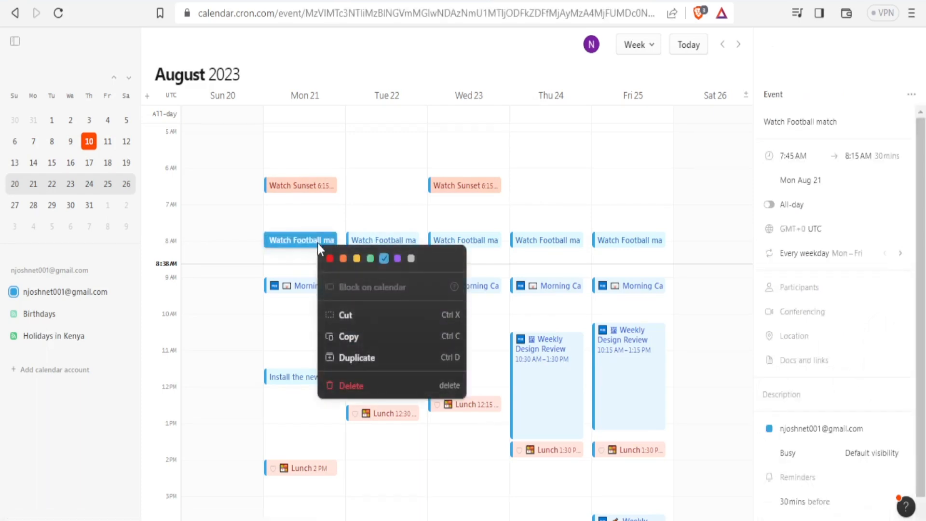
click(396, 260)
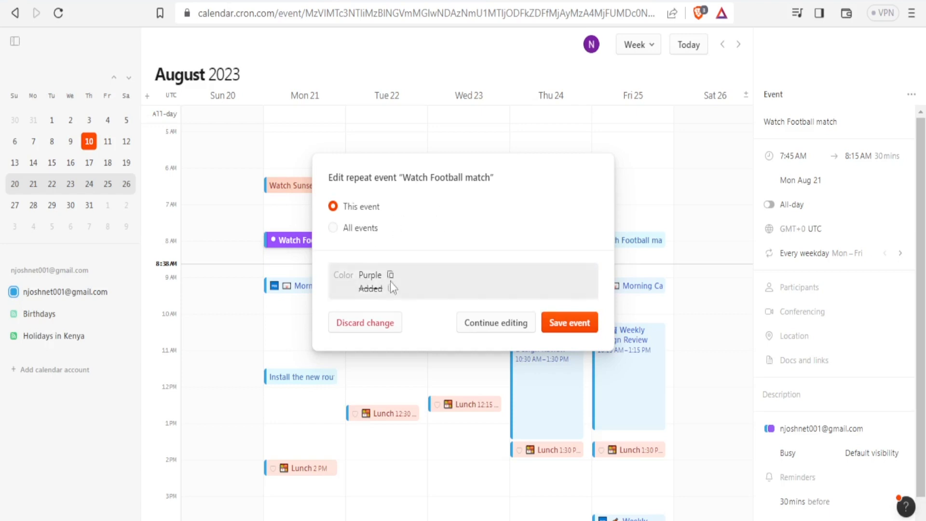
click(334, 229)
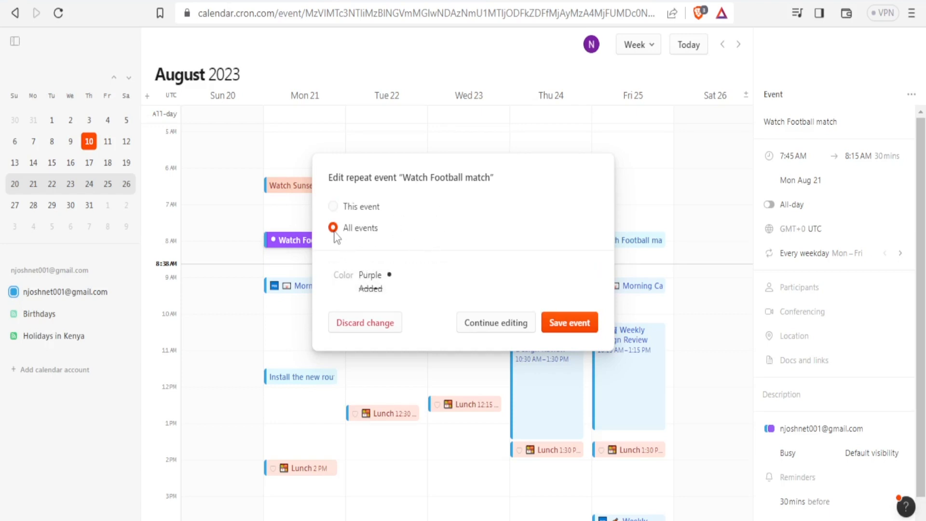
click(569, 324)
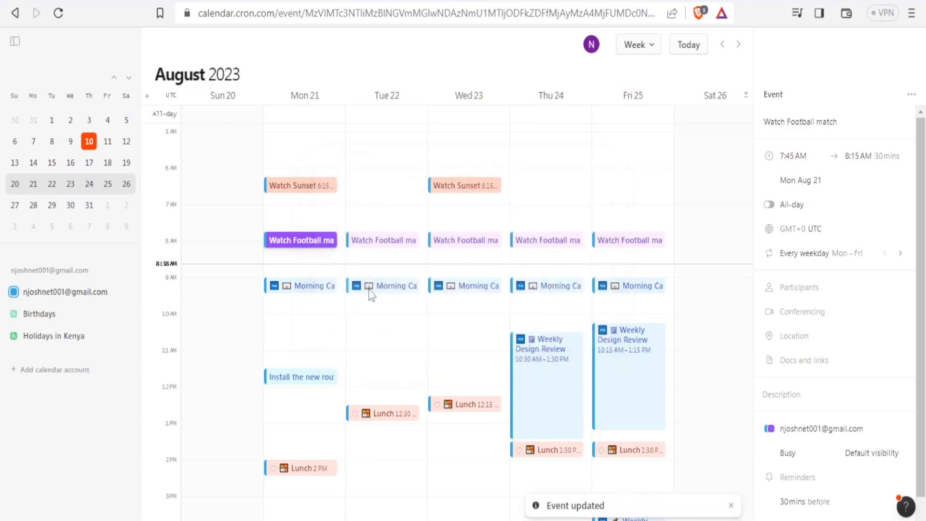
key(Escape)
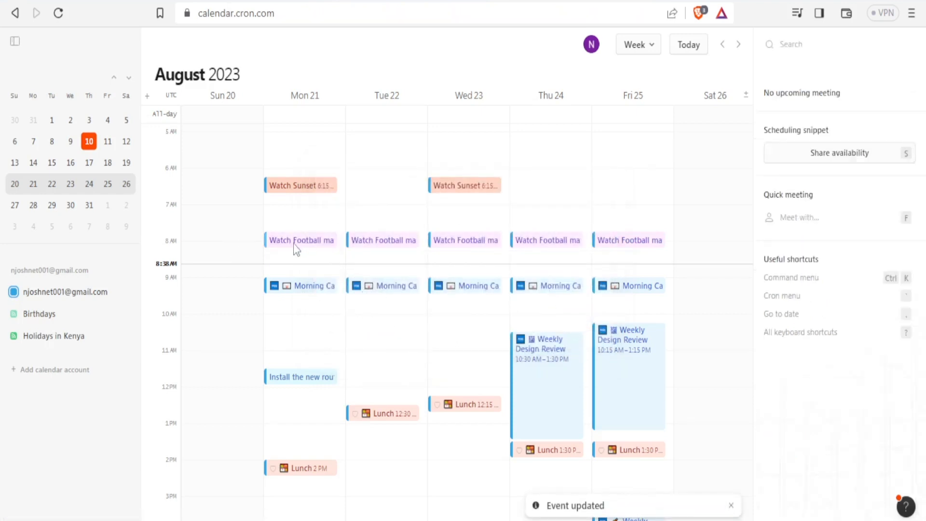